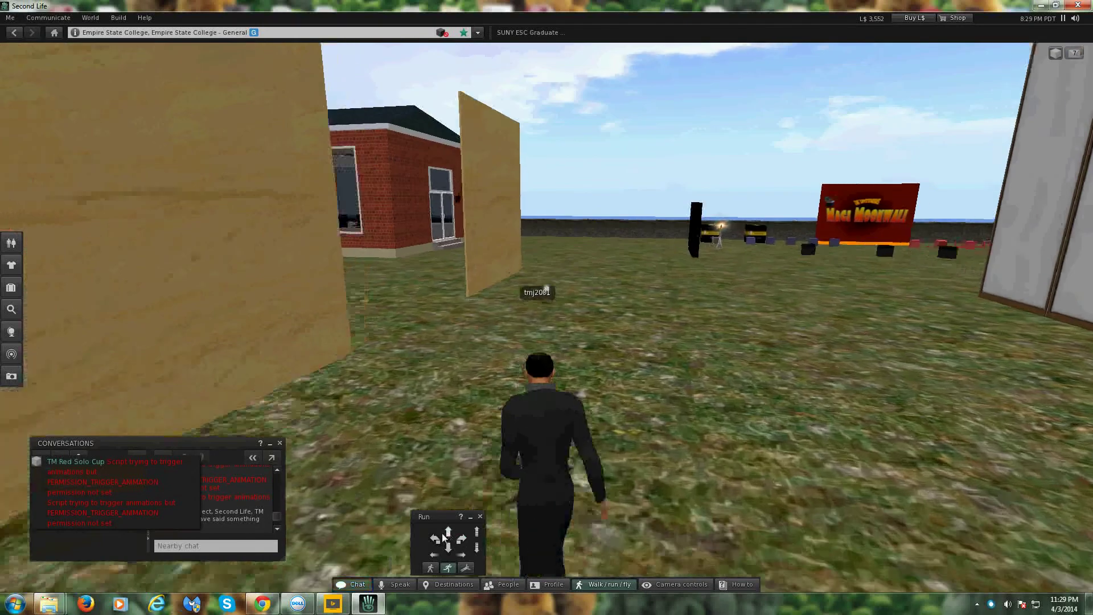
# - Walk the avatar up to the two wooden boards and open the Build > Upload menu
pyautogui.press('Left')
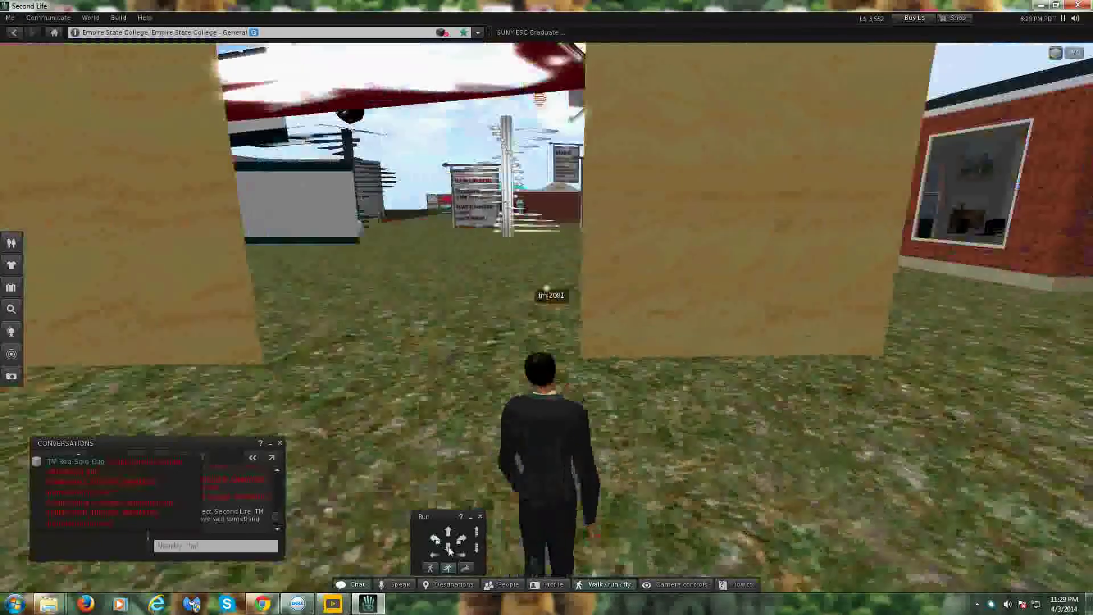
pyautogui.press('Down')
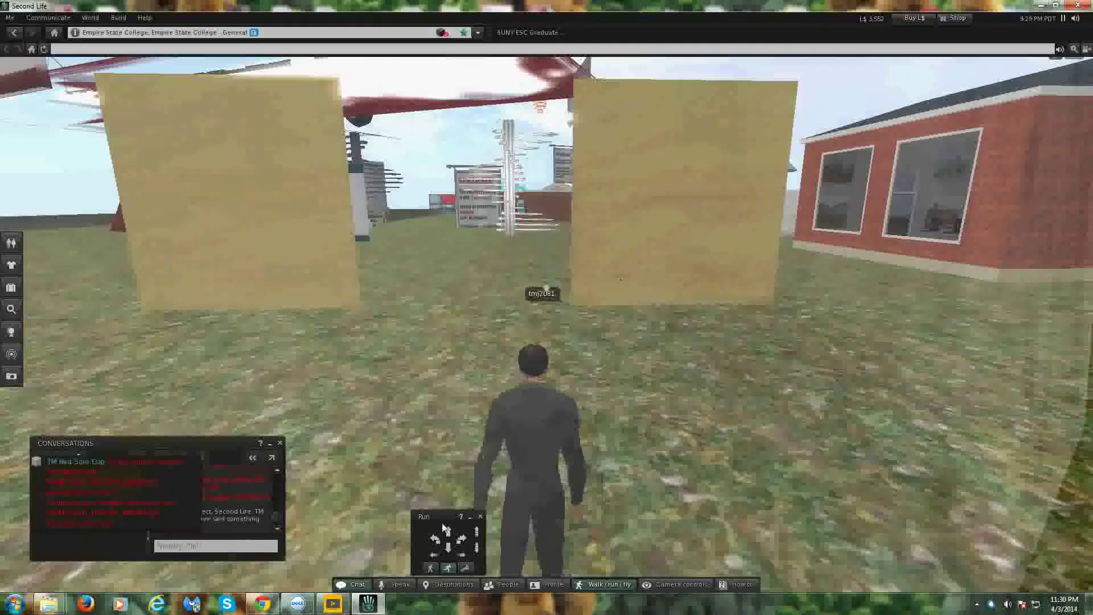
pyautogui.press('Up')
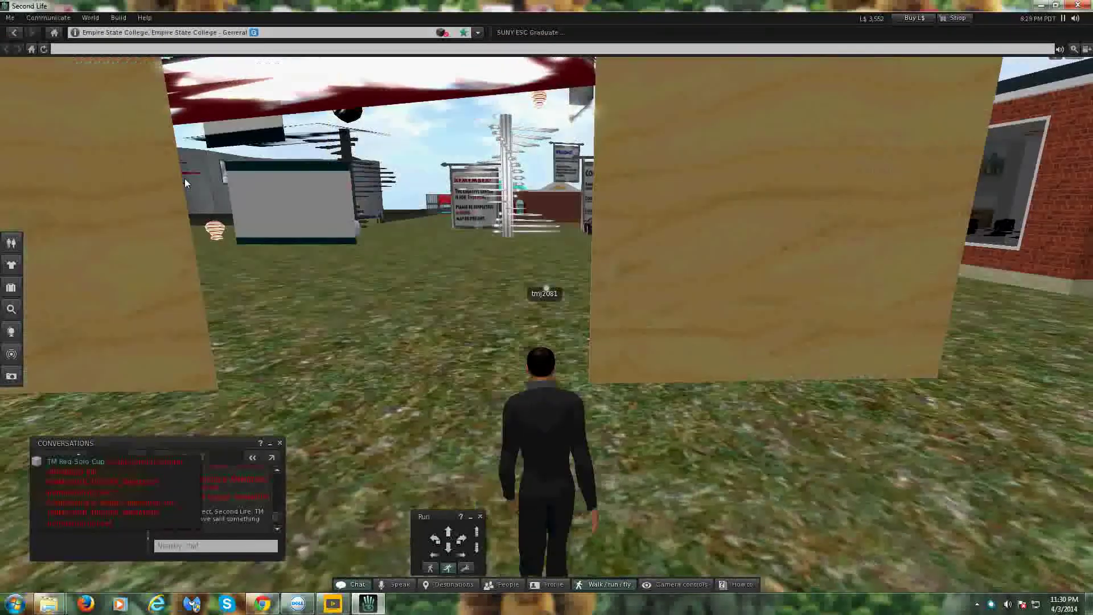
pyautogui.click(38, 19)
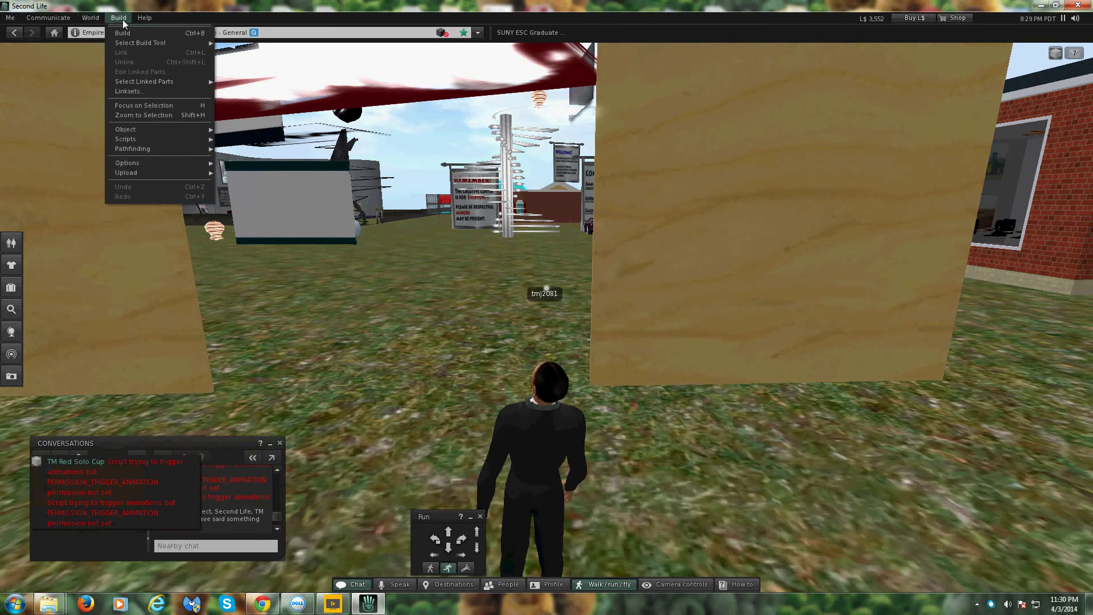
pyautogui.moveTo(124, 173)
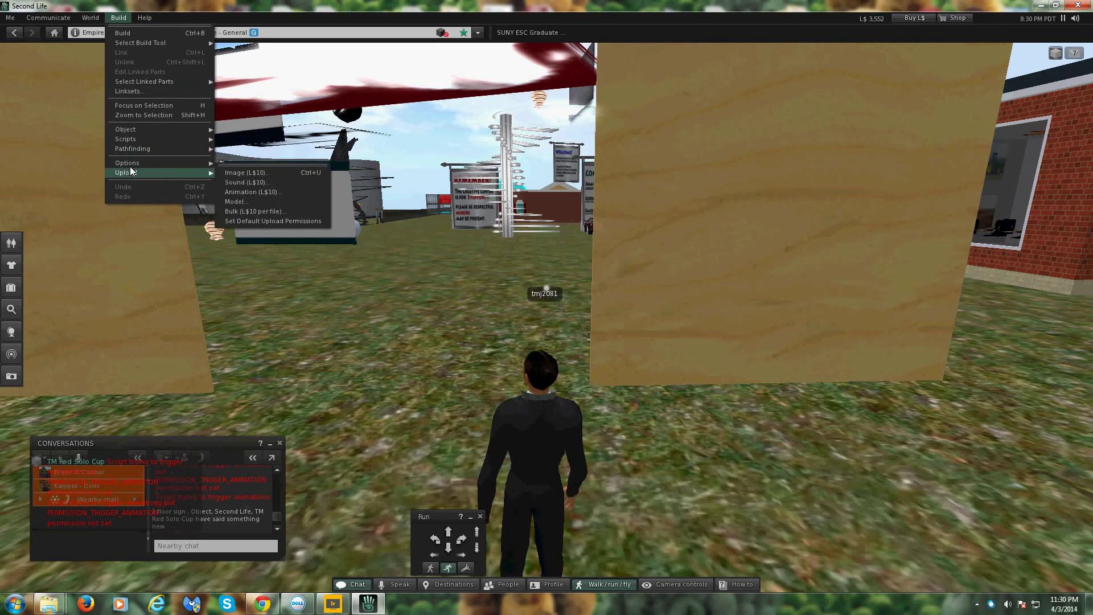
# - Upload Desktop > School Work > Spring 2014 > '2nd floor sign' as a texture for L$10
pyautogui.click(236, 172)
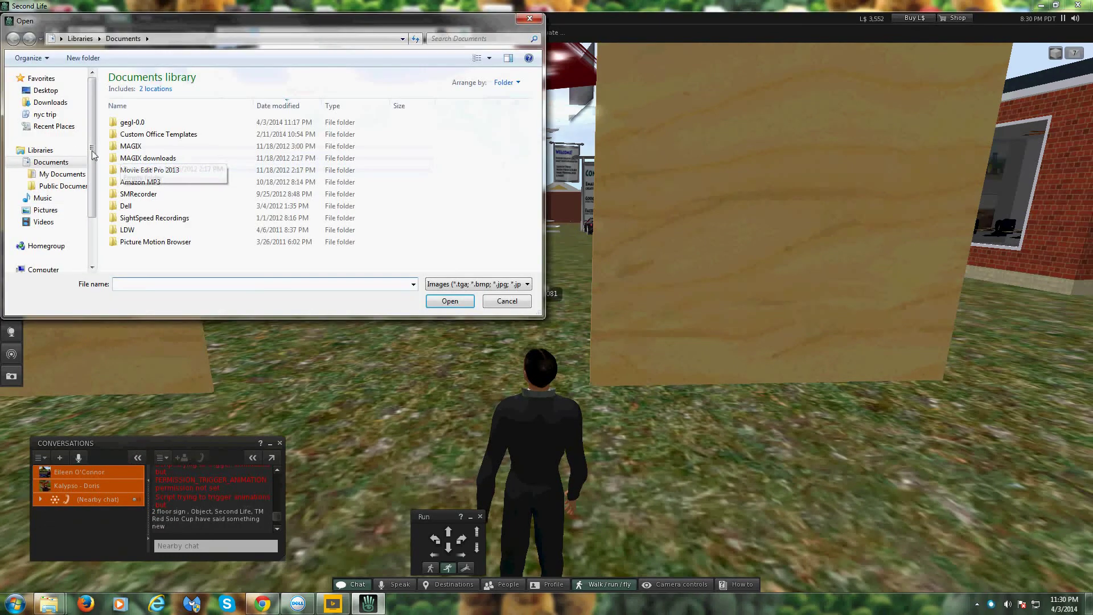
pyautogui.click(47, 92)
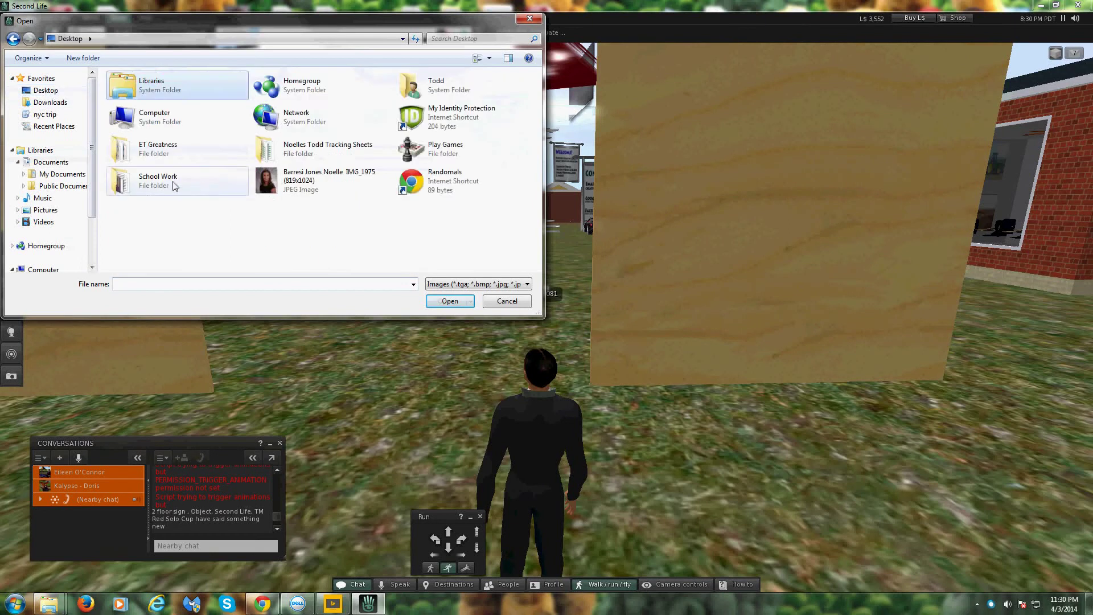
pyautogui.doubleClick(158, 180)
pyautogui.doubleClick(383, 107)
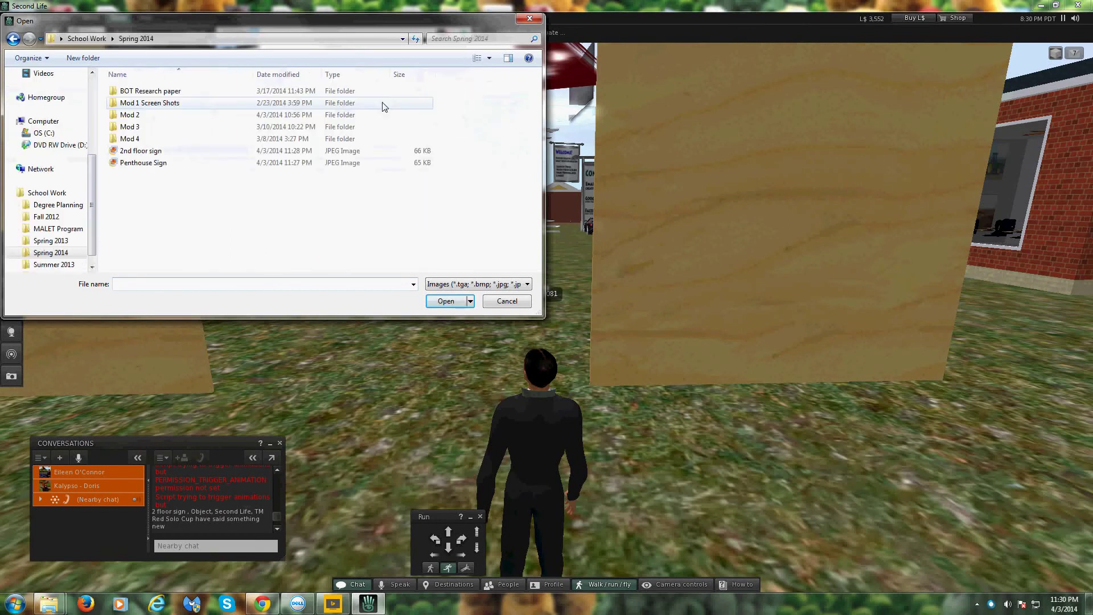
pyautogui.click(175, 153)
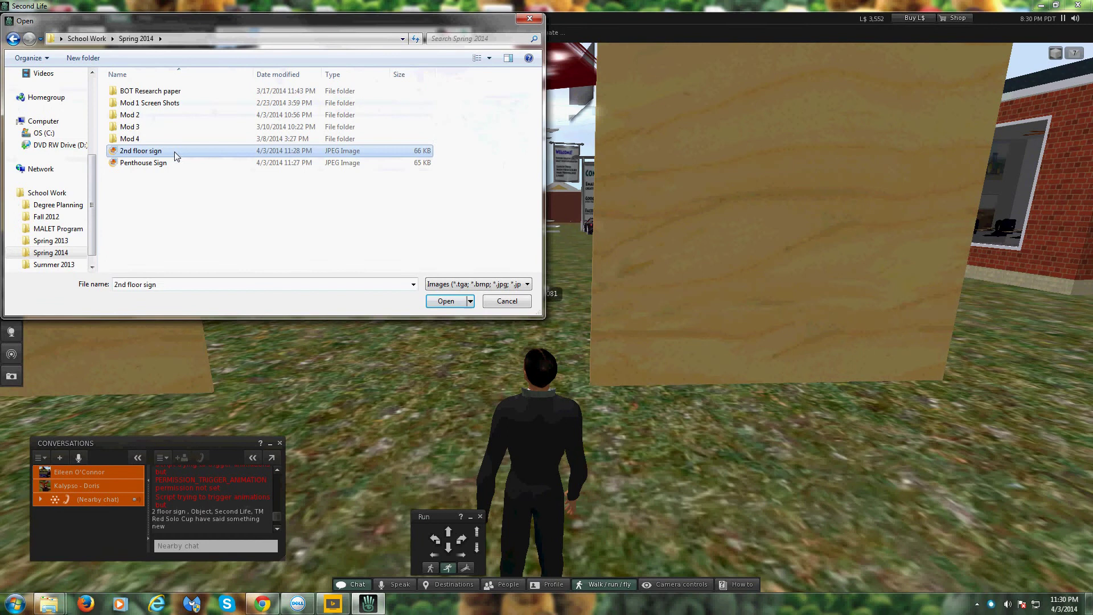
pyautogui.click(446, 301)
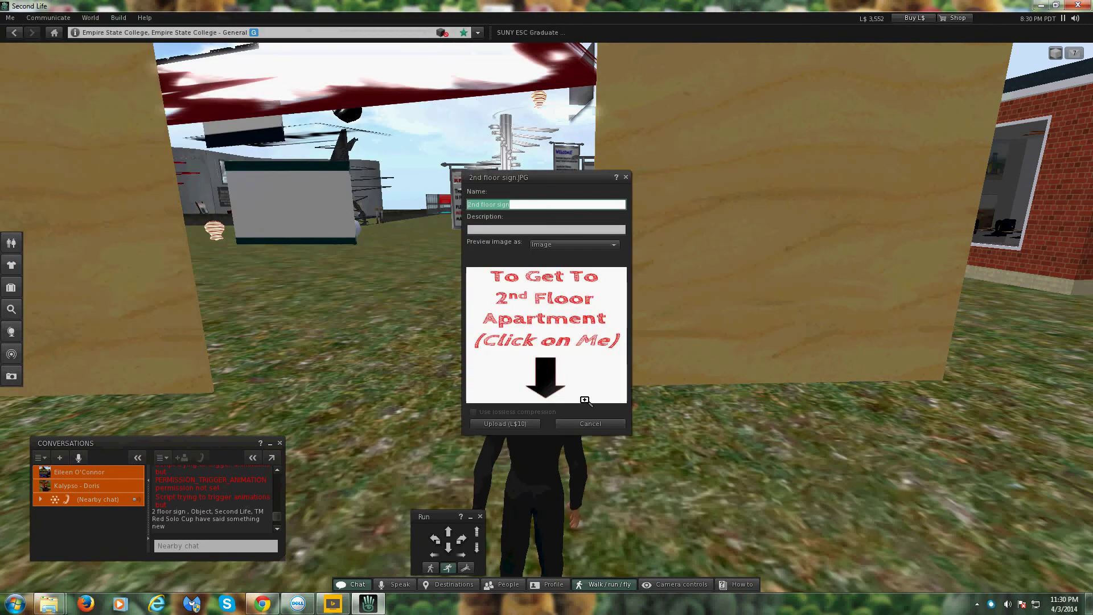
pyautogui.click(504, 229)
pyautogui.write('2nd floor sig')
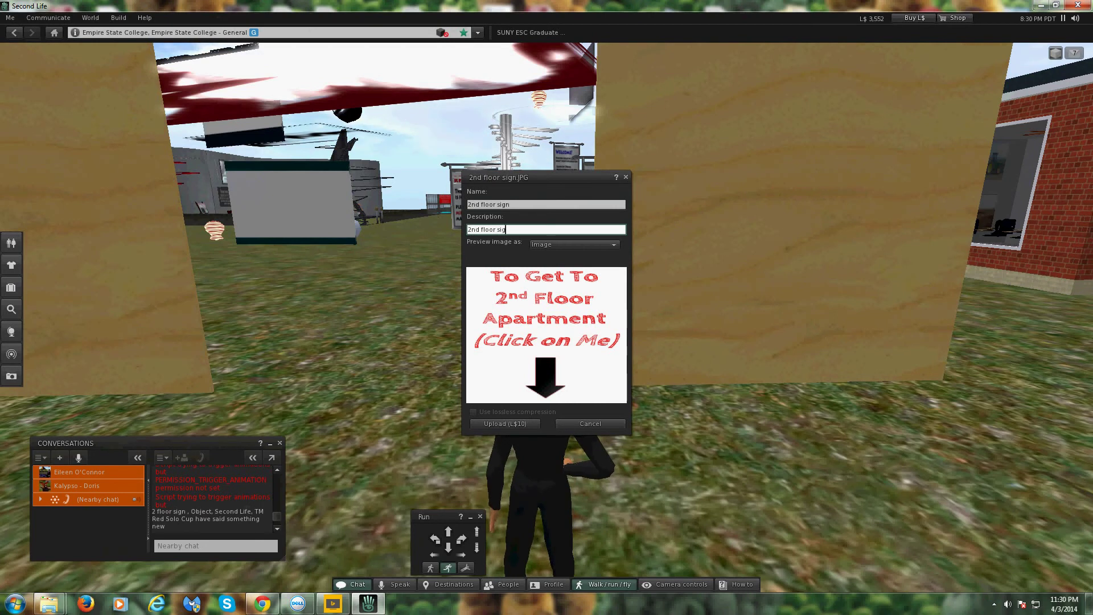
pyautogui.write('n')
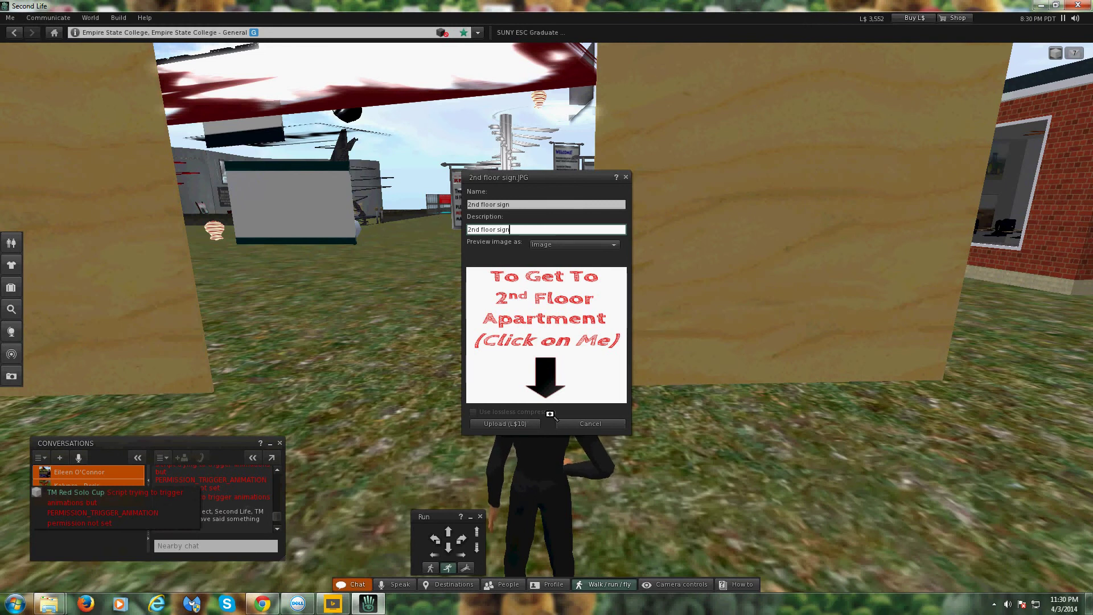
pyautogui.click(523, 425)
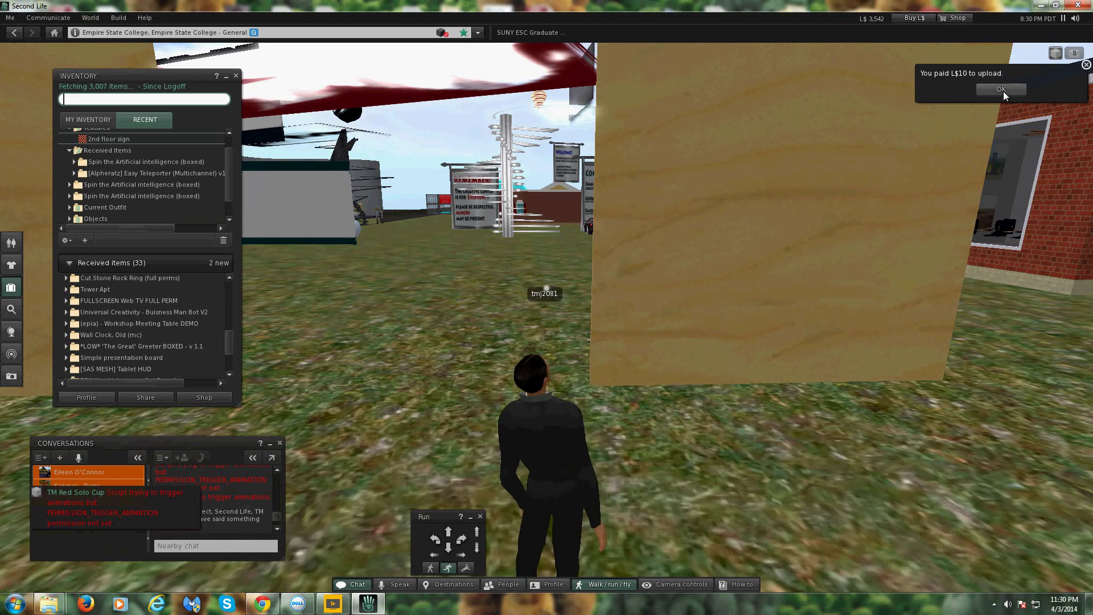
# - Find the new texture in Inventory's Textures folder, clear the L$10 notice, and reopen Upload
pyautogui.click(229, 134)
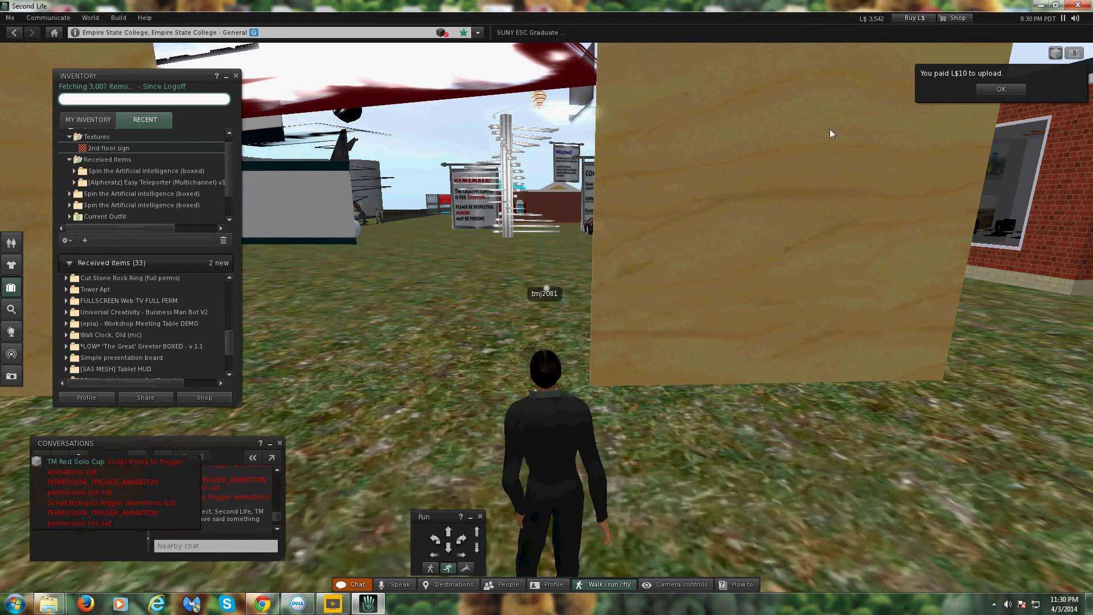
pyautogui.click(1000, 88)
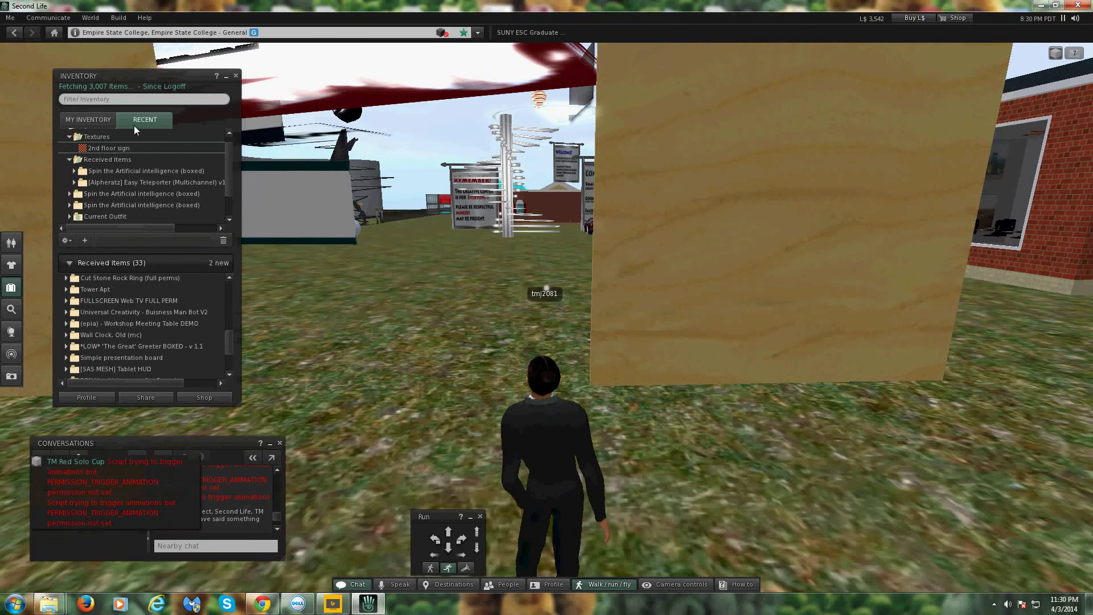
pyautogui.click(236, 75)
pyautogui.click(91, 18)
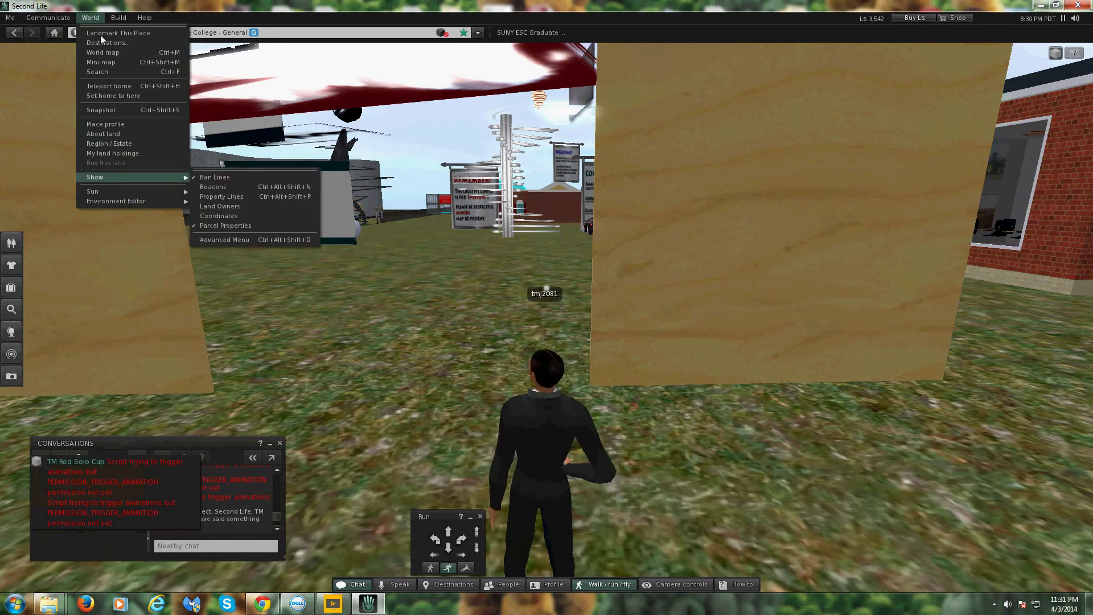
pyautogui.moveTo(126, 172)
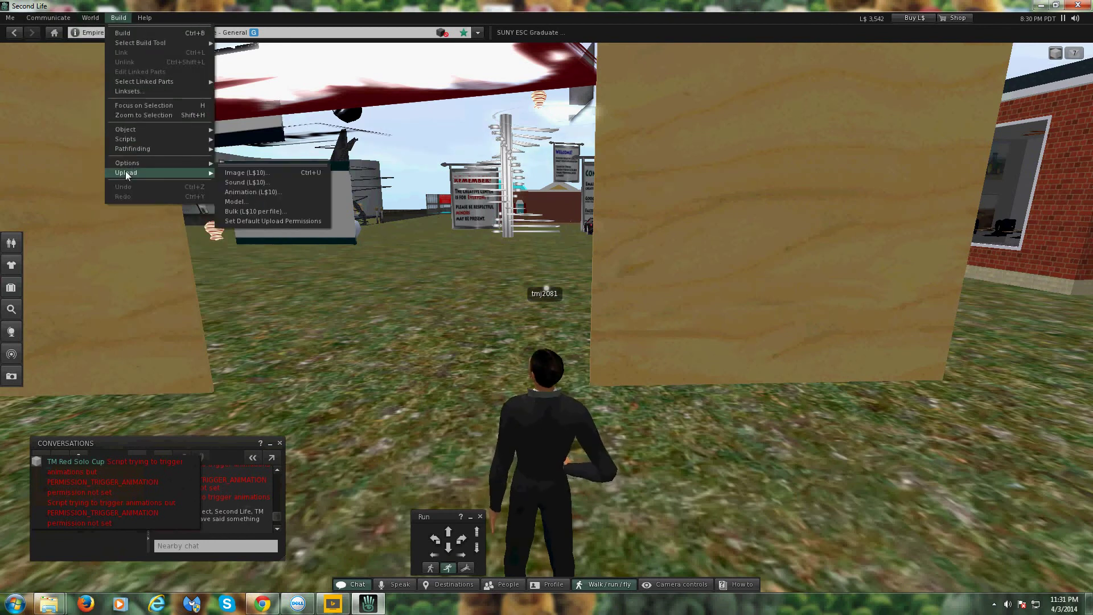
# - Upload 'Penthouse Sign' for L$10, described 'Penthouse Sign for Building', then right-click the right board
pyautogui.click(250, 170)
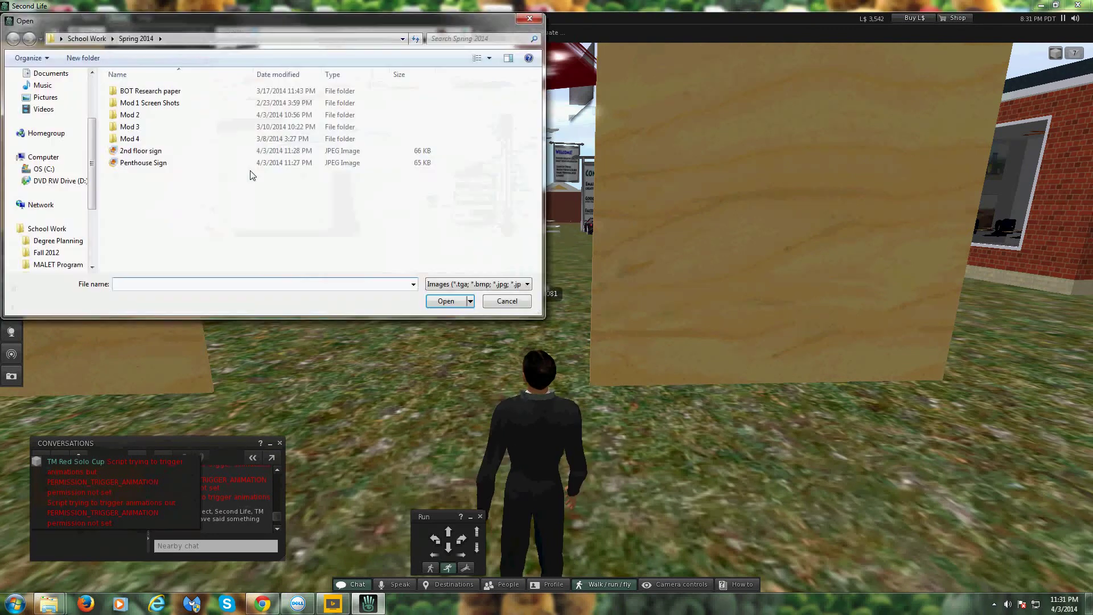
pyautogui.click(169, 166)
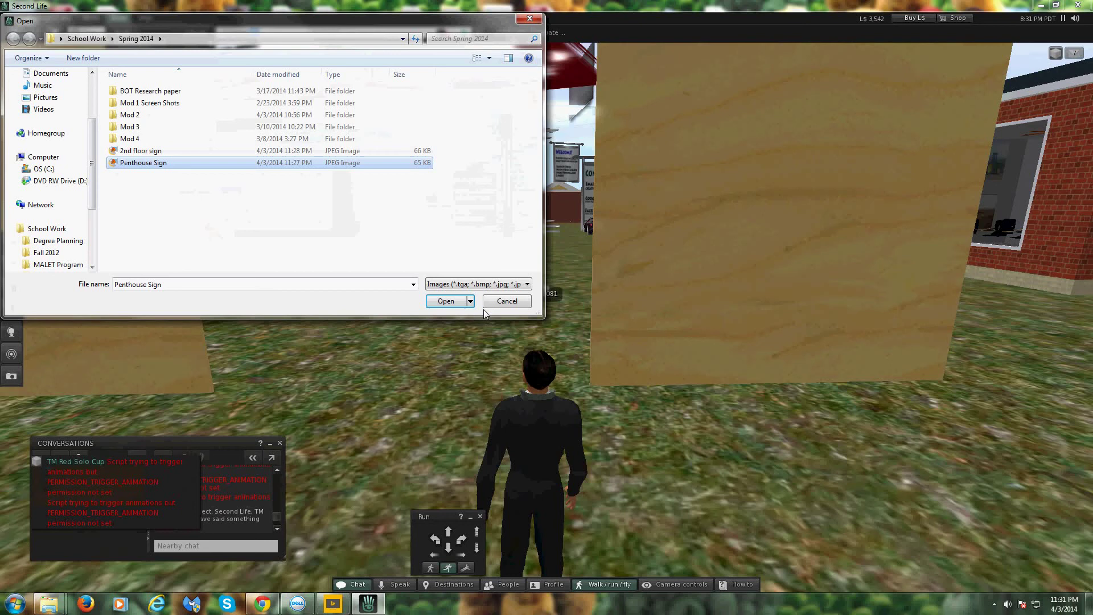
pyautogui.click(446, 301)
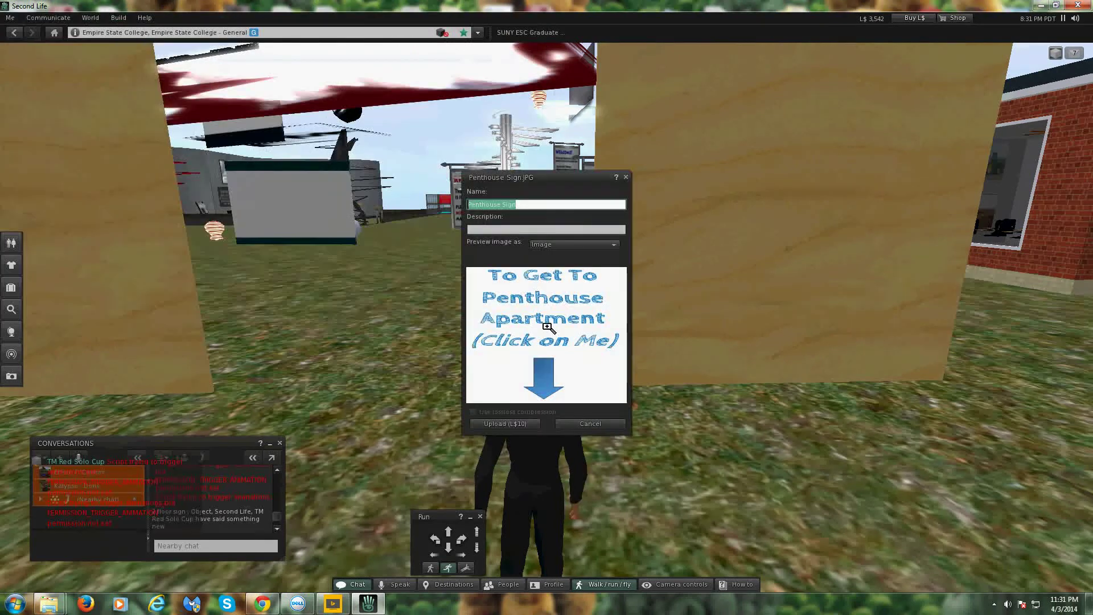
pyautogui.click(519, 231)
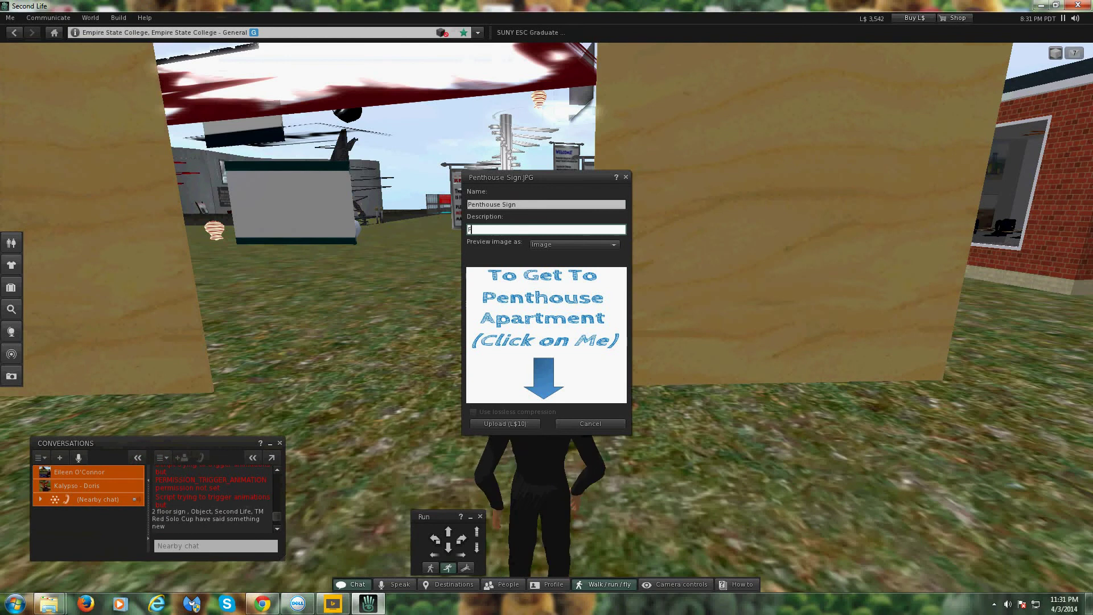
pyautogui.write('Penthouse ')
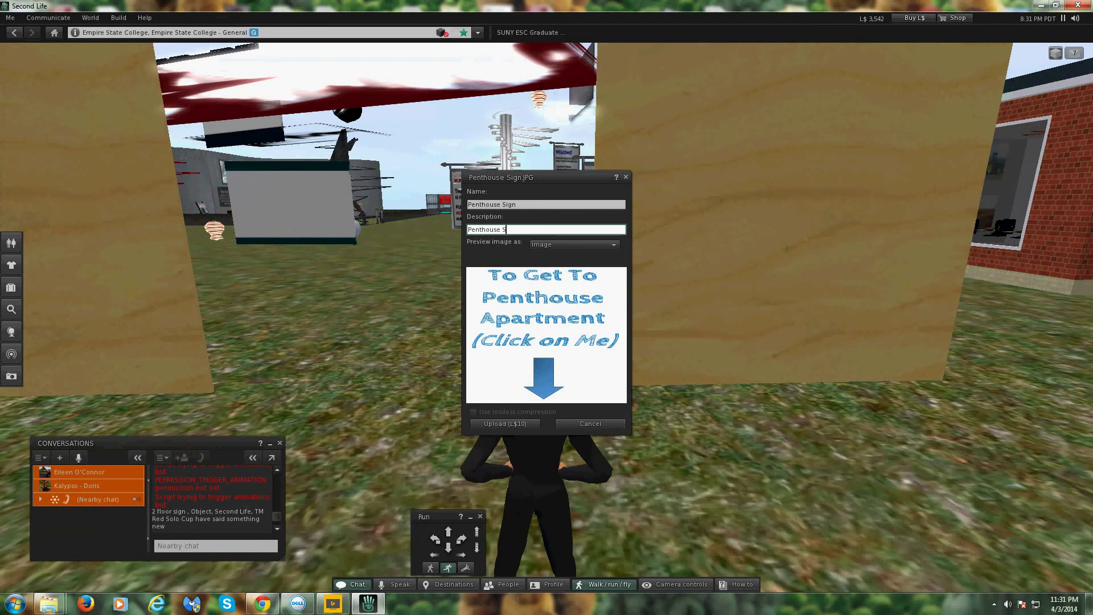
pyautogui.write('Sign for Building')
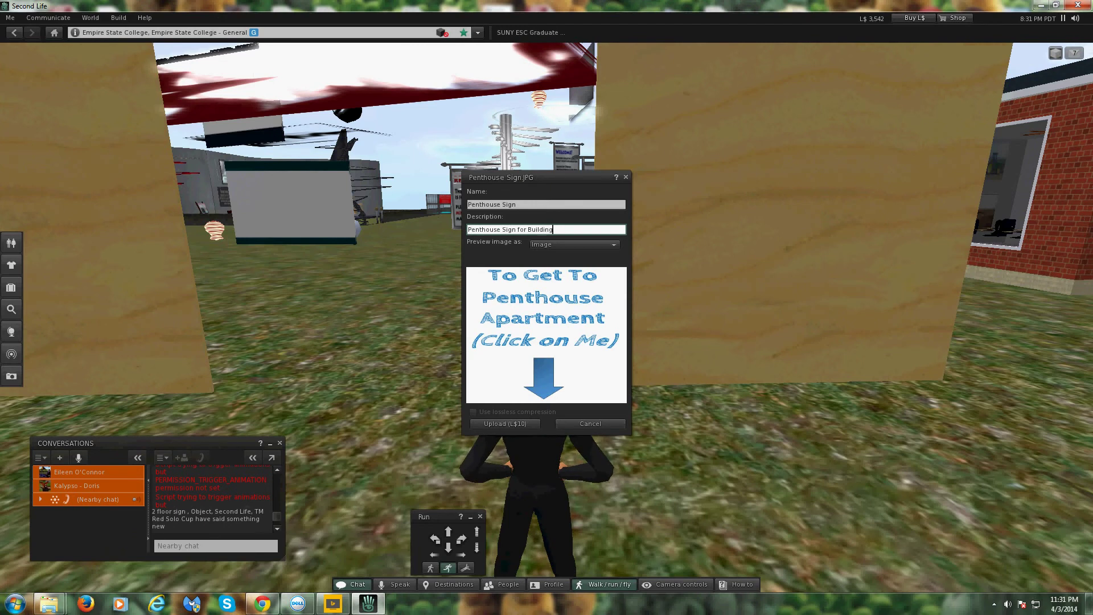
pyautogui.click(527, 426)
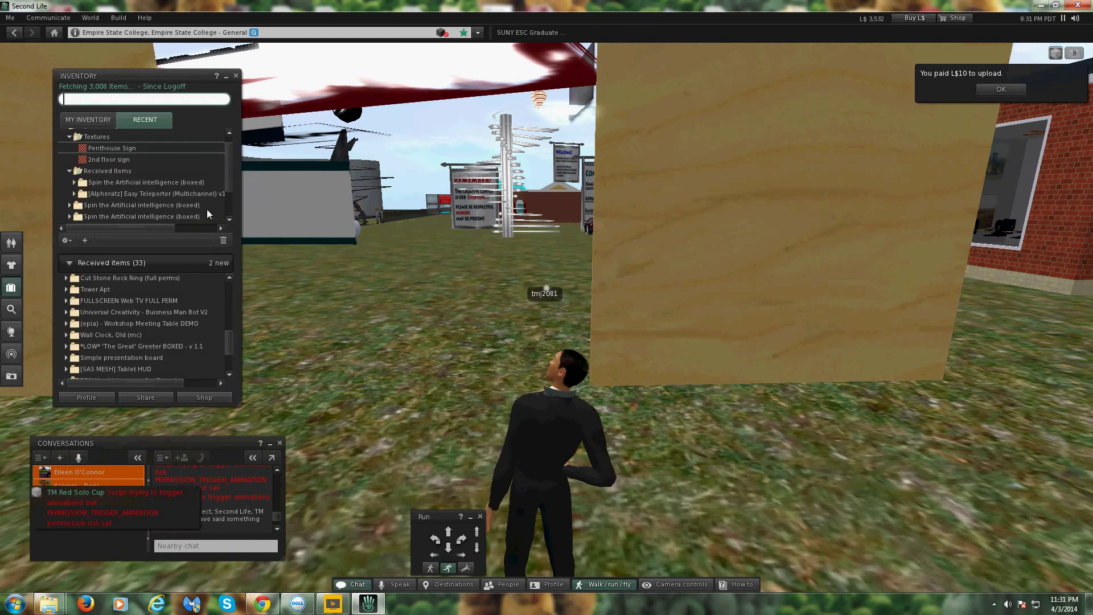
pyautogui.click(1002, 88)
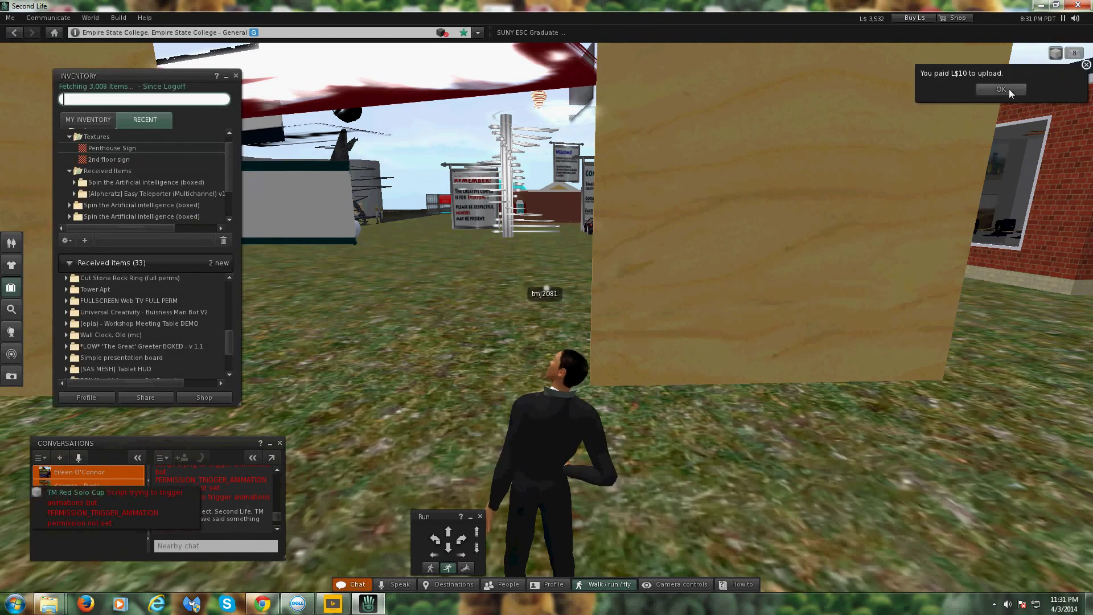
pyautogui.rightClick(783, 227)
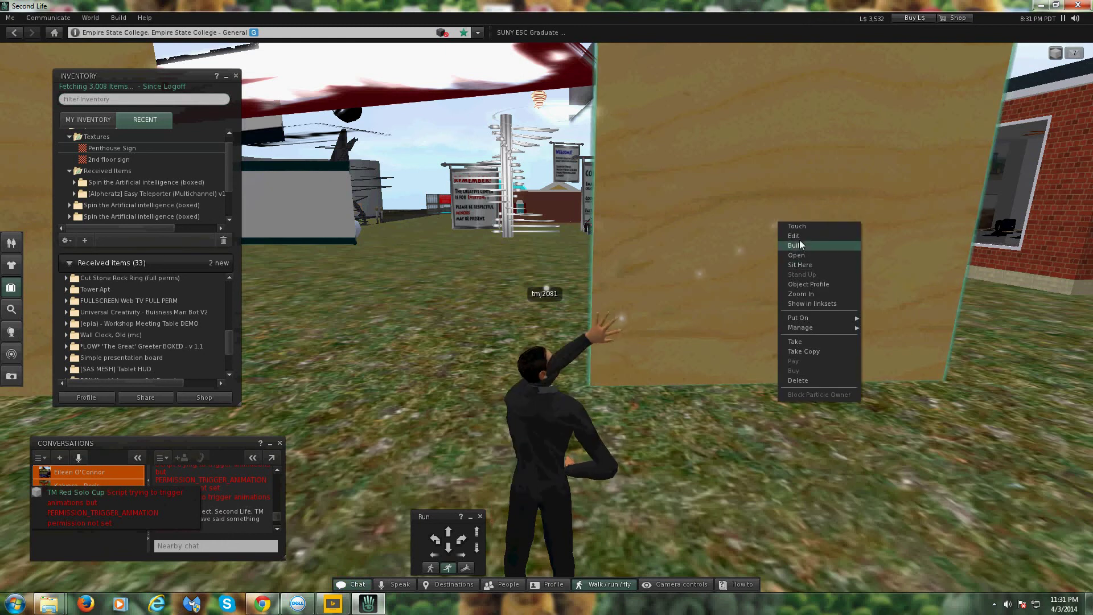
pyautogui.click(800, 241)
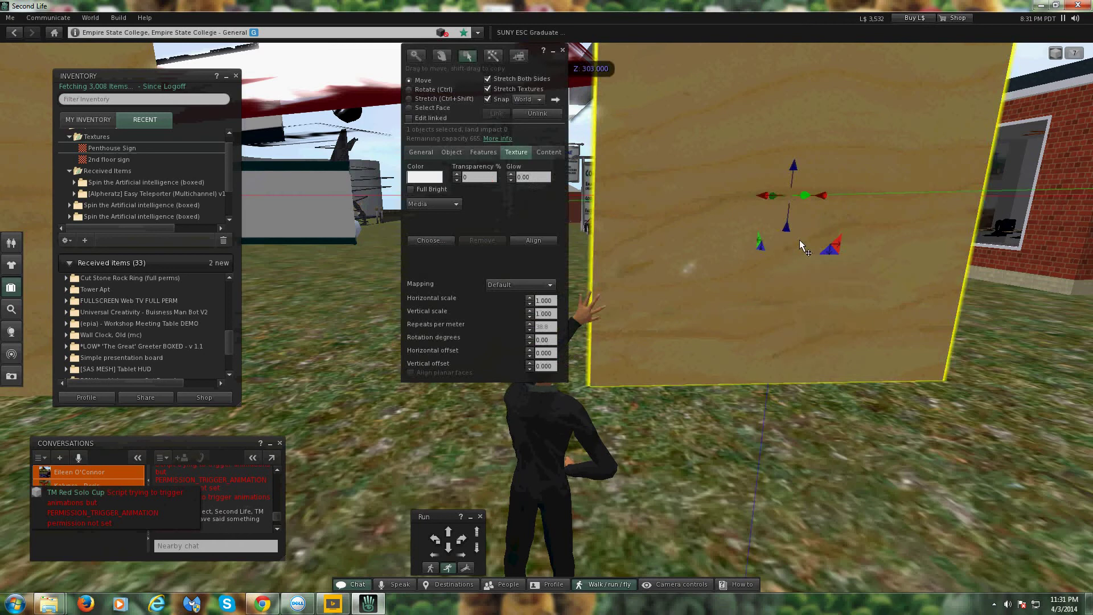
pyautogui.click(417, 108)
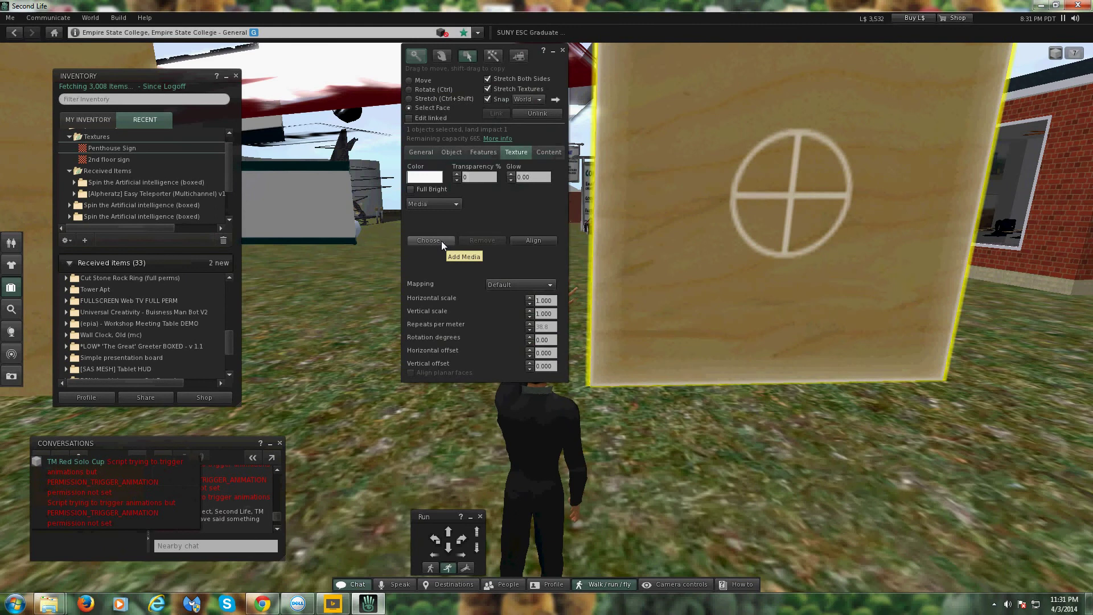
pyautogui.click(428, 204)
pyautogui.click(428, 216)
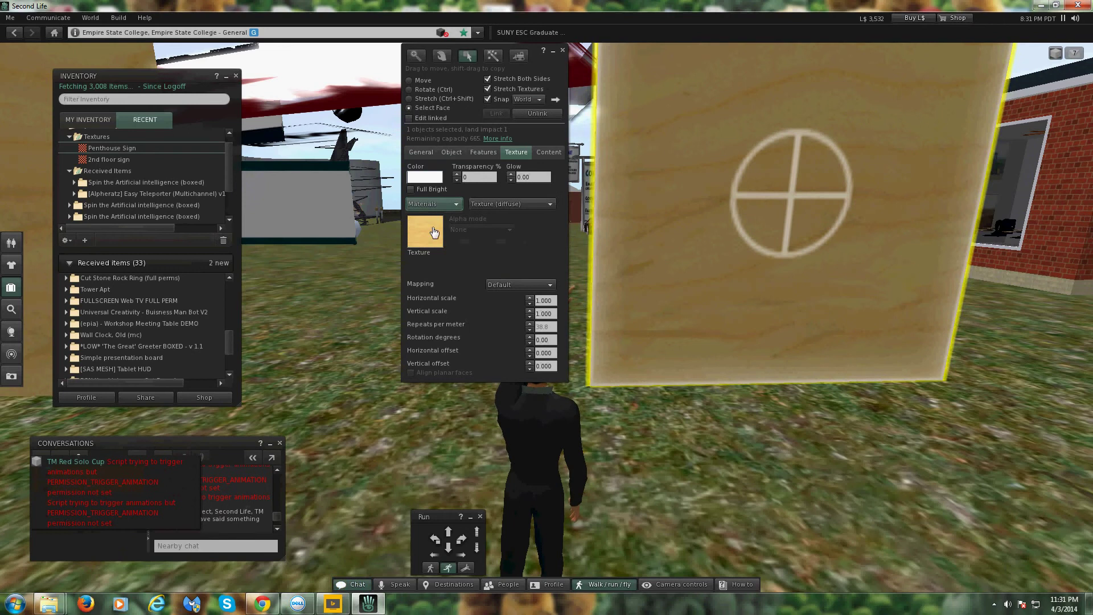
pyautogui.click(497, 204)
pyautogui.click(499, 216)
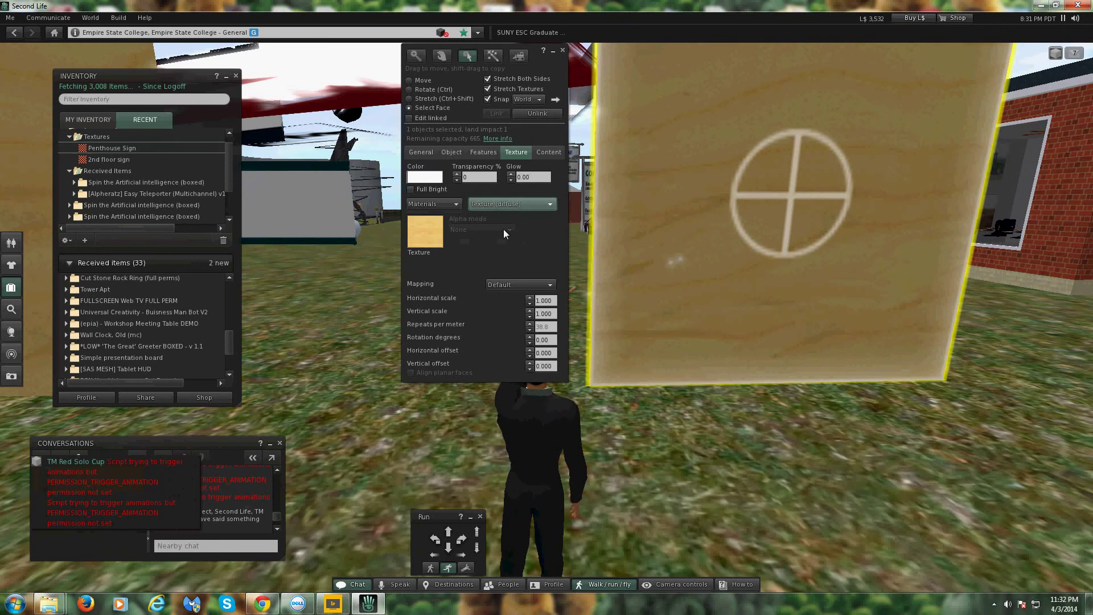
pyautogui.rightClick(789, 213)
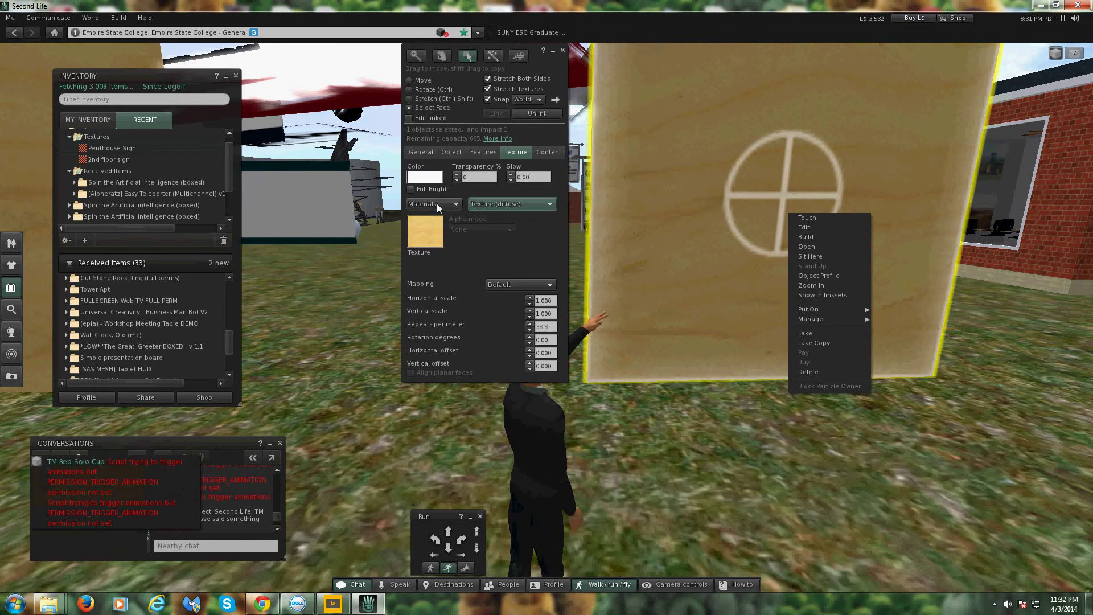
pyautogui.click(437, 205)
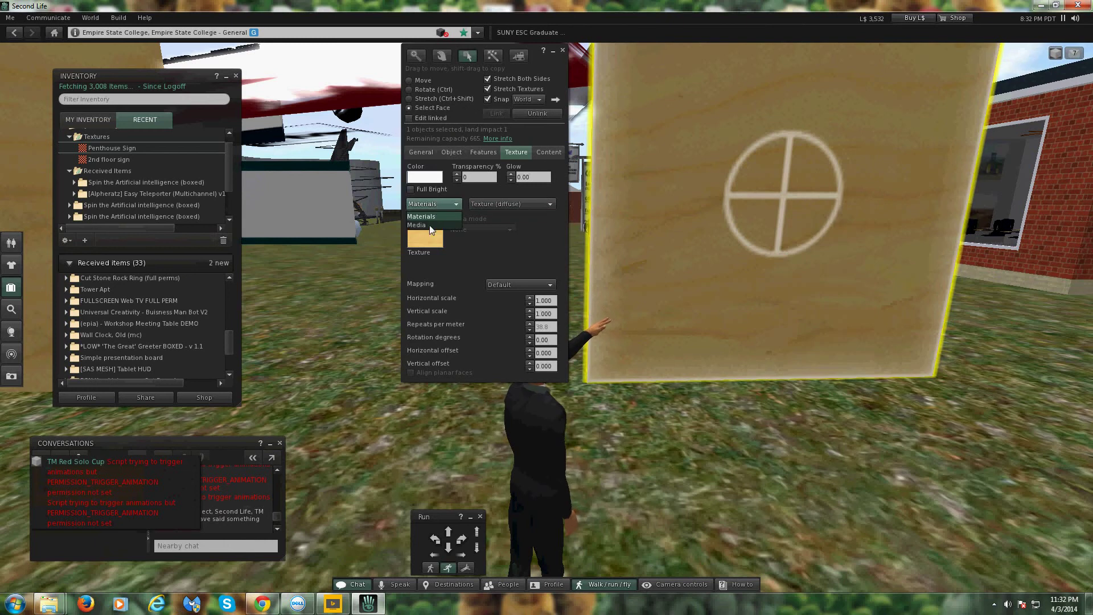
pyautogui.click(431, 215)
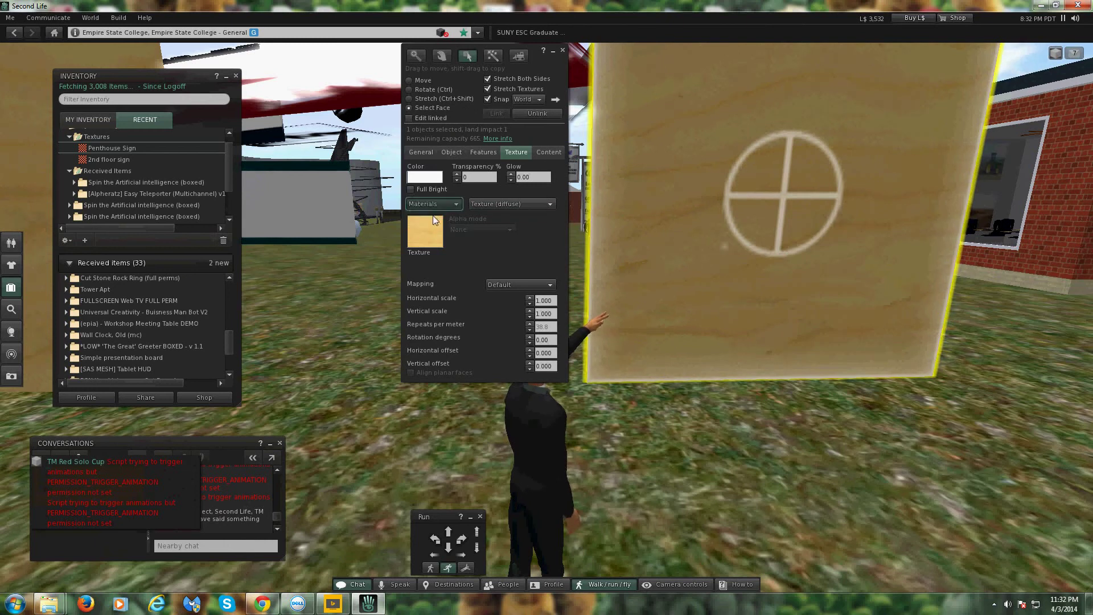
pyautogui.click(433, 217)
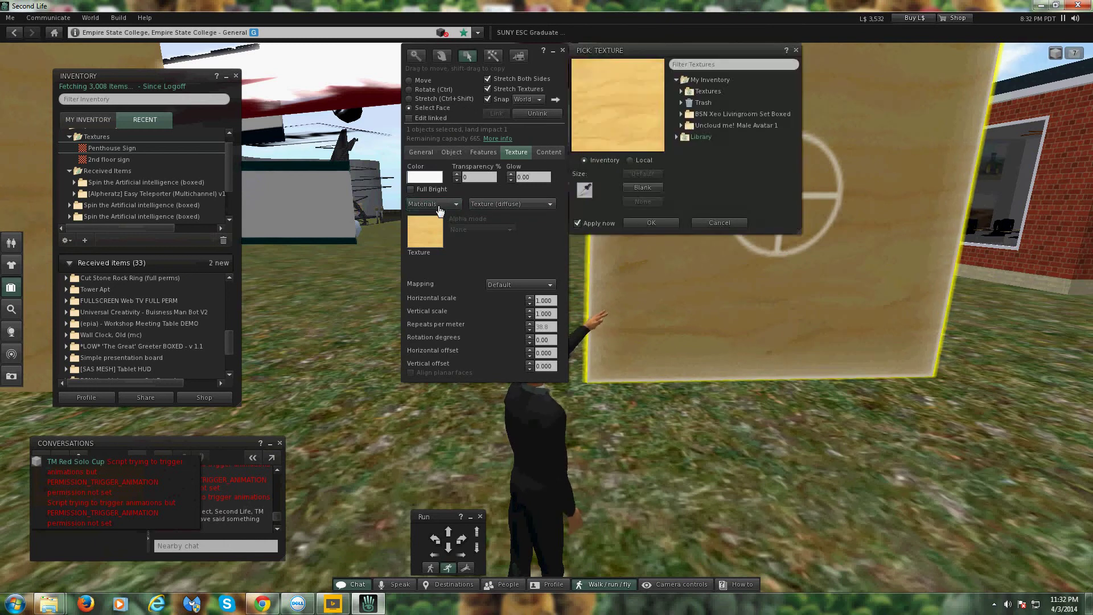
pyautogui.click(796, 50)
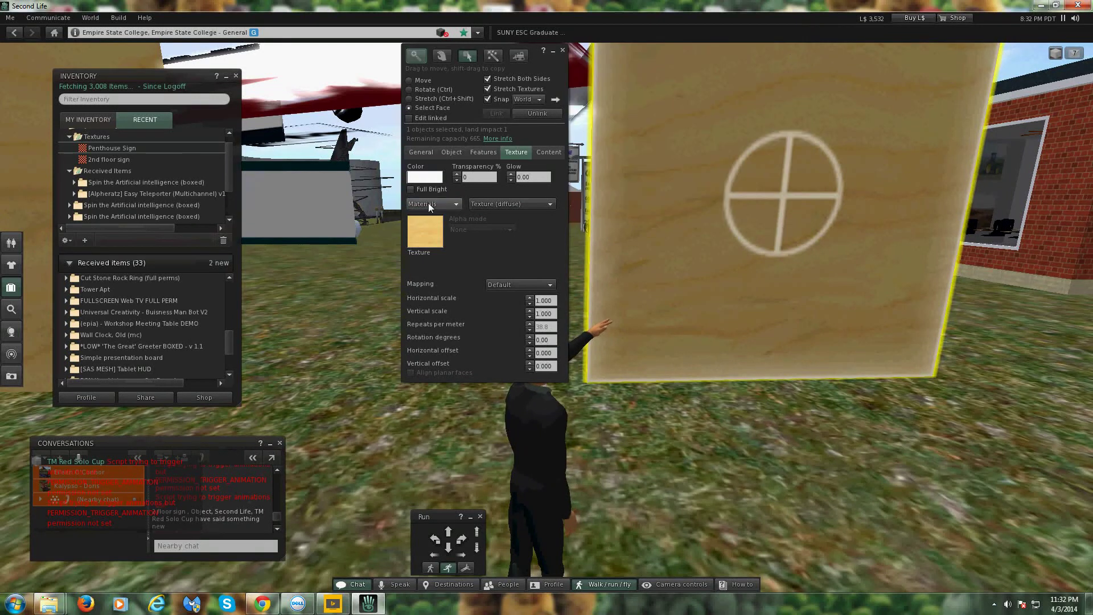
pyautogui.click(417, 183)
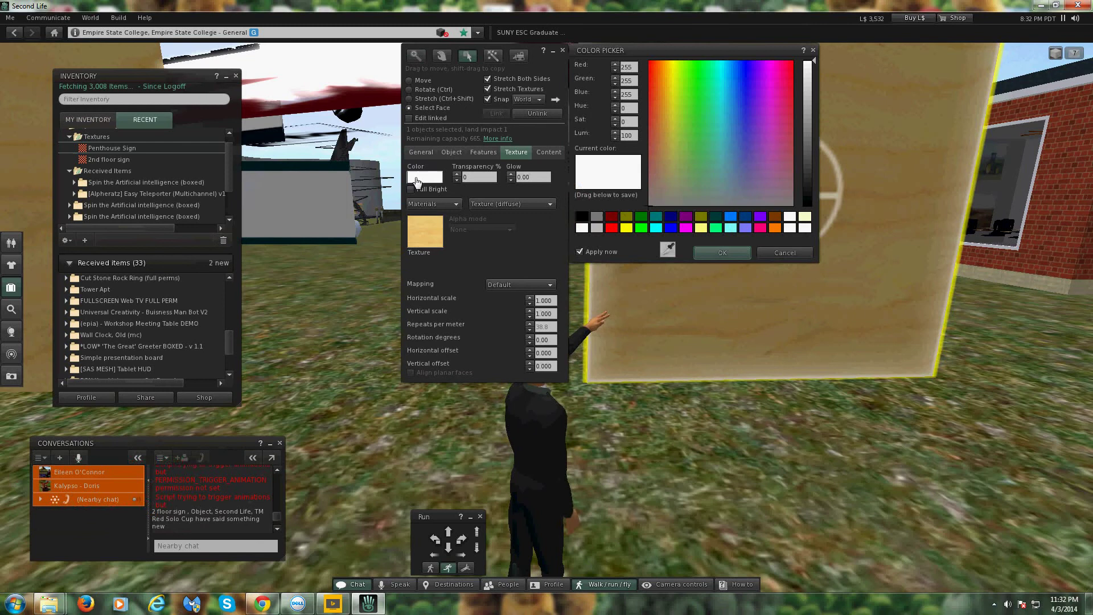
pyautogui.click(800, 254)
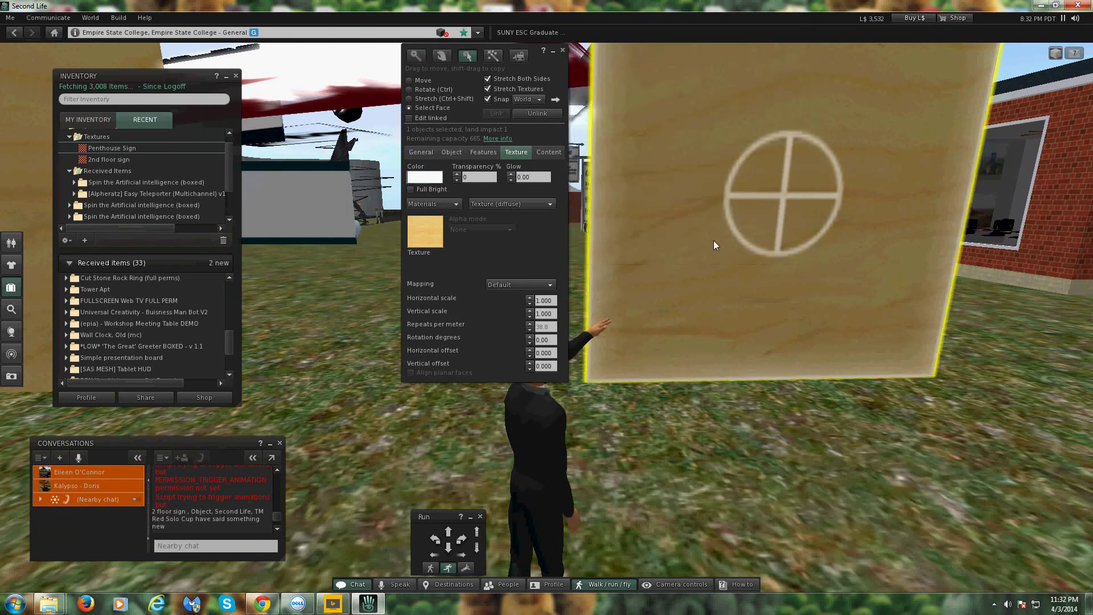
pyautogui.click(546, 152)
pyautogui.click(517, 153)
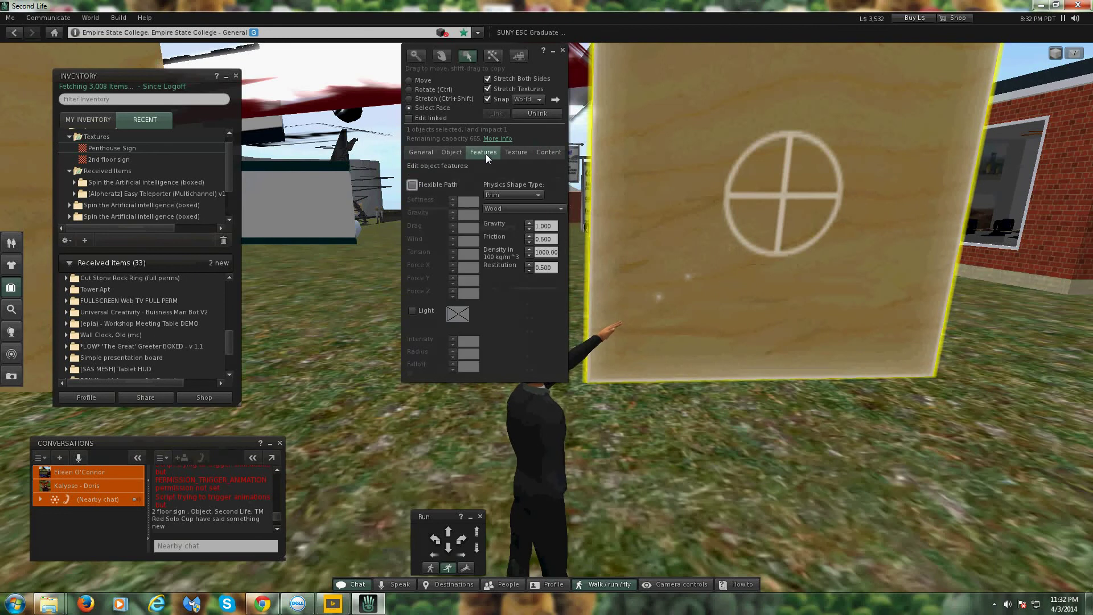
pyautogui.click(452, 152)
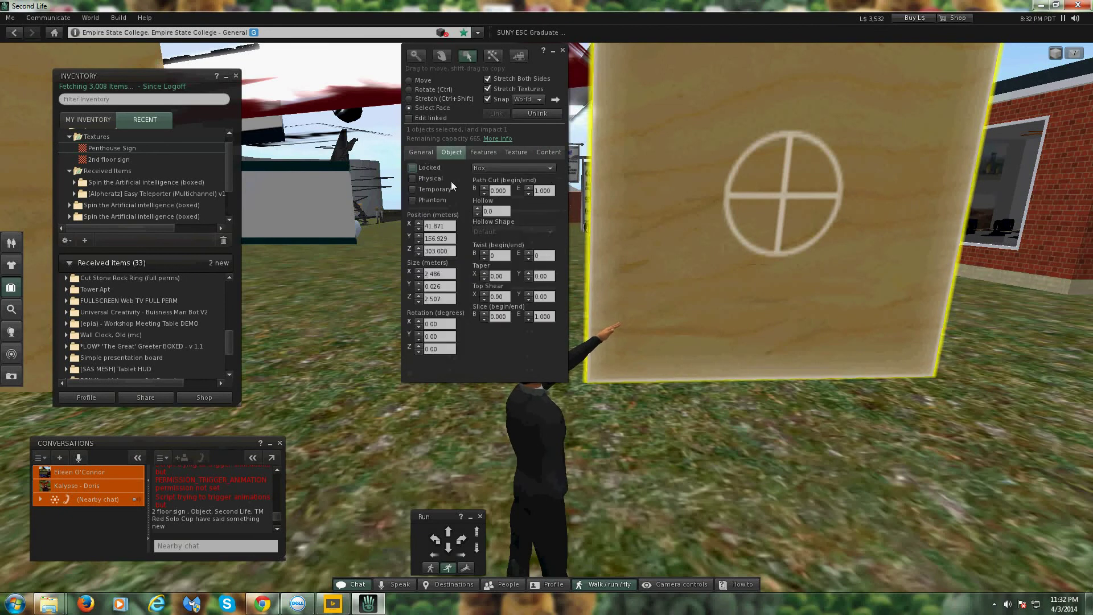
pyautogui.click(417, 152)
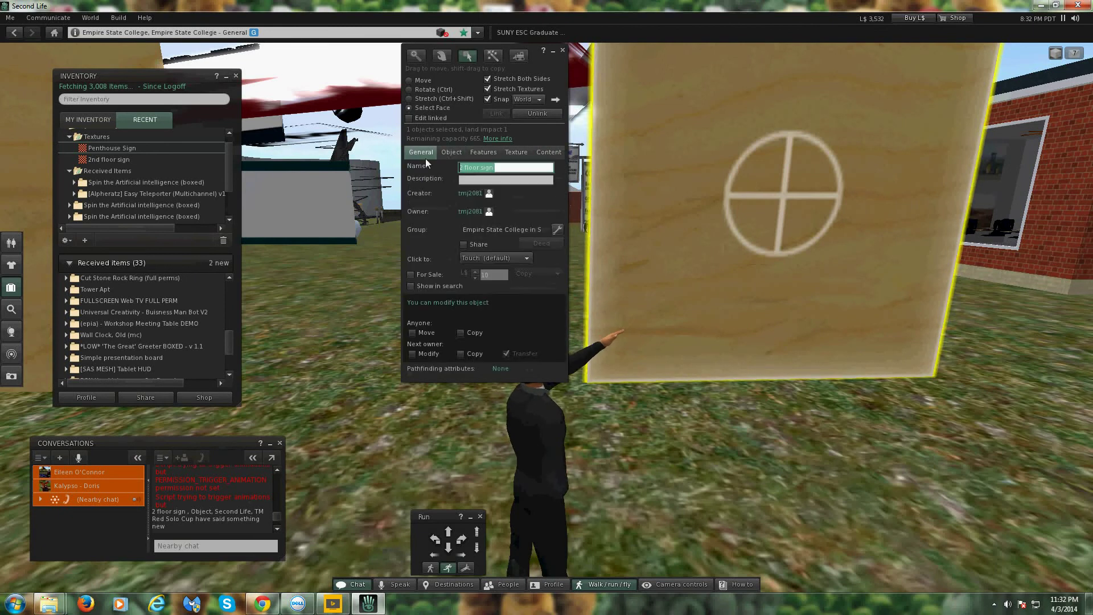
pyautogui.click(483, 151)
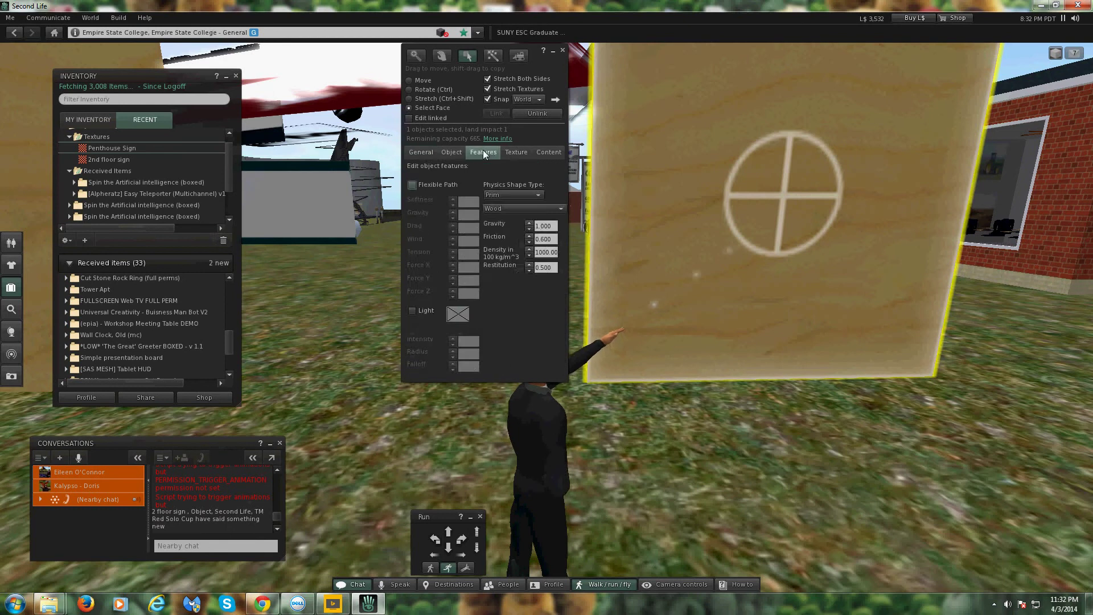
pyautogui.click(453, 152)
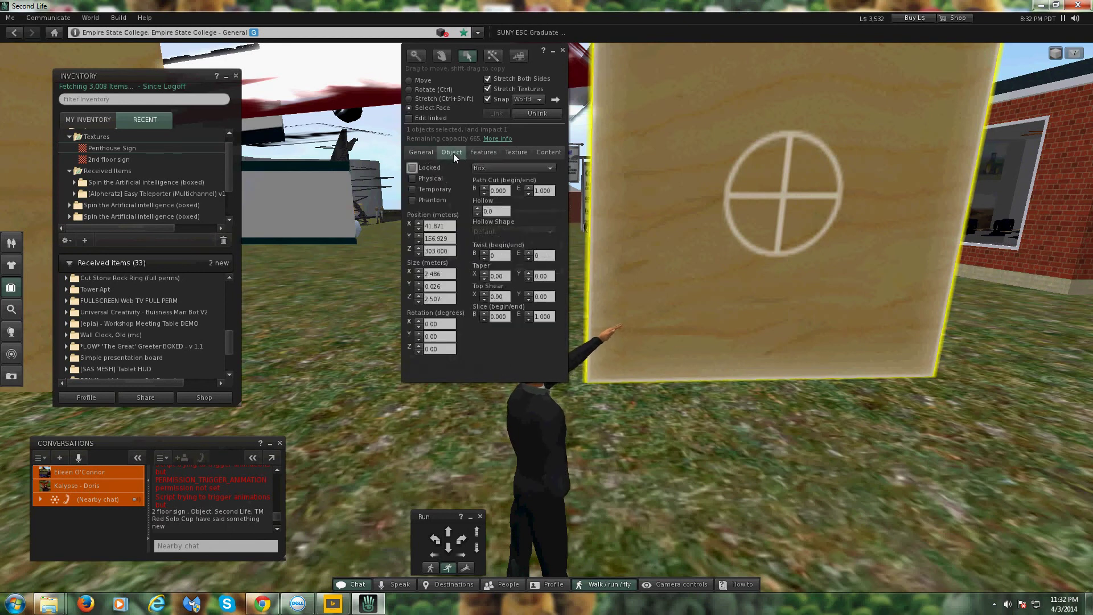
pyautogui.click(517, 152)
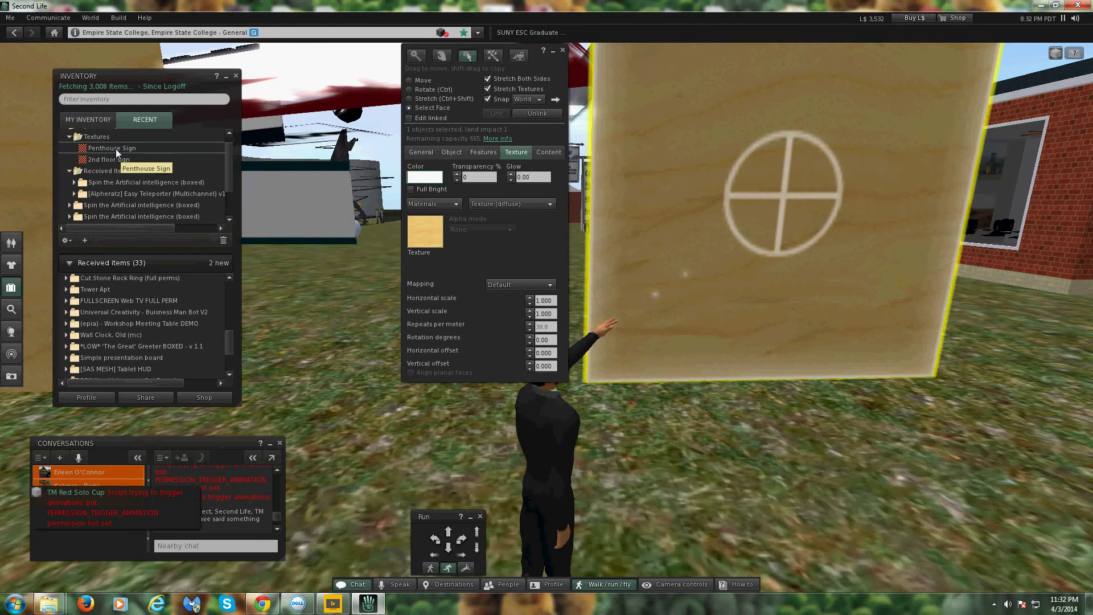
# - Preview the '2nd floor sign' texture, drop it onto the board's face, and close Build
pyautogui.doubleClick(122, 161)
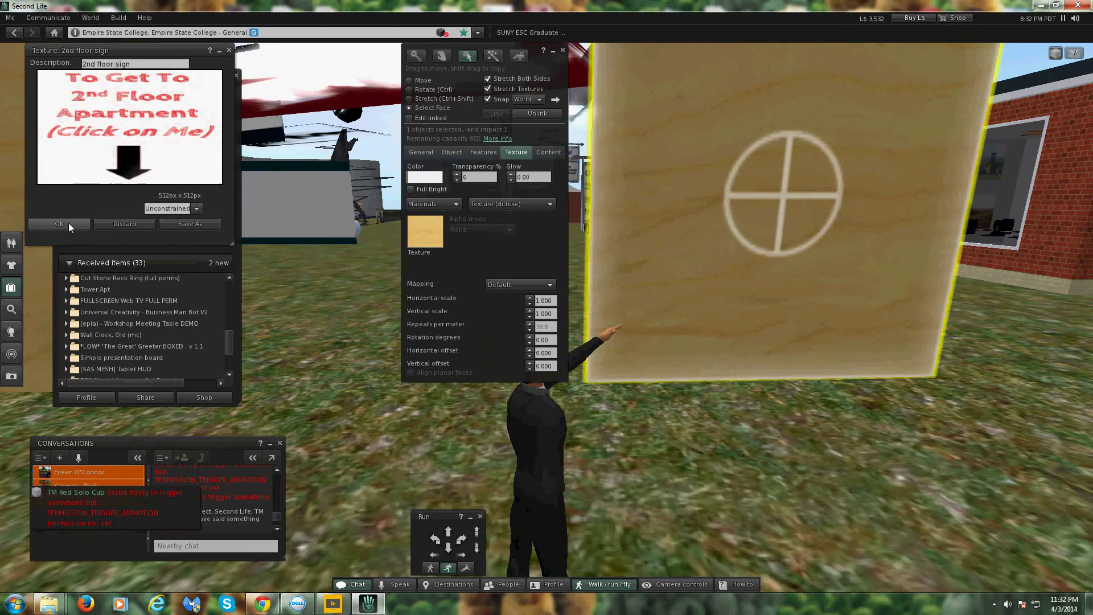
pyautogui.click(69, 224)
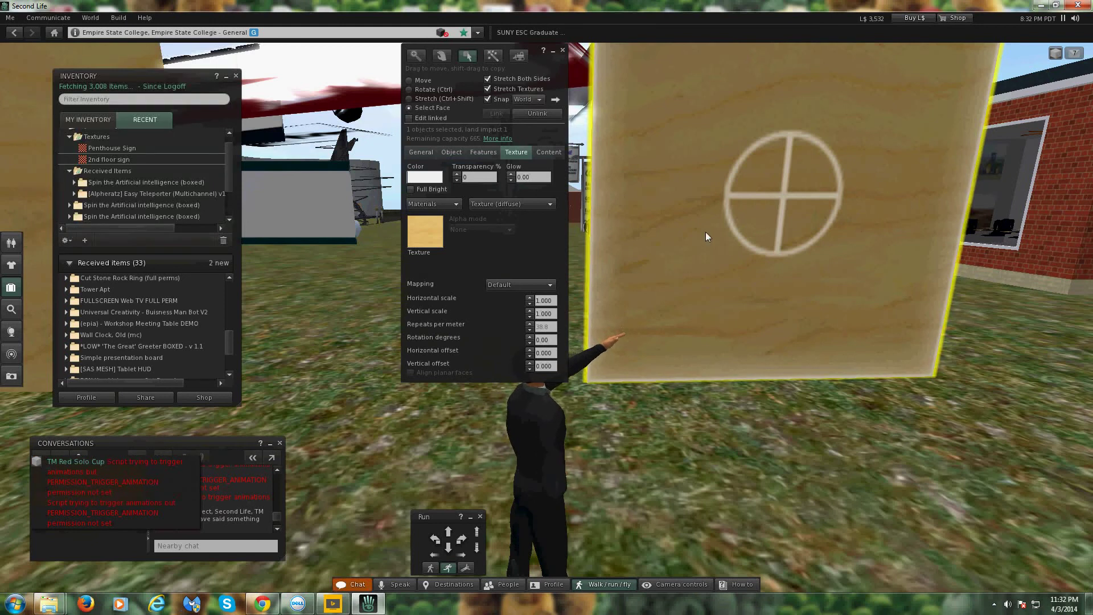
pyautogui.moveTo(102, 160); pyautogui.dragTo(688, 257)
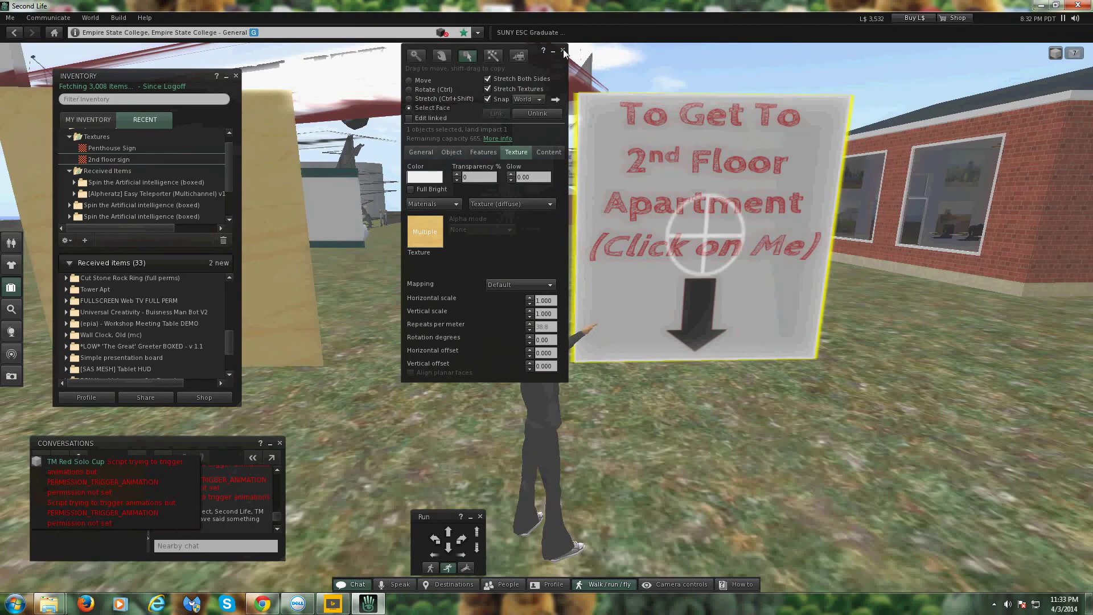
pyautogui.click(563, 49)
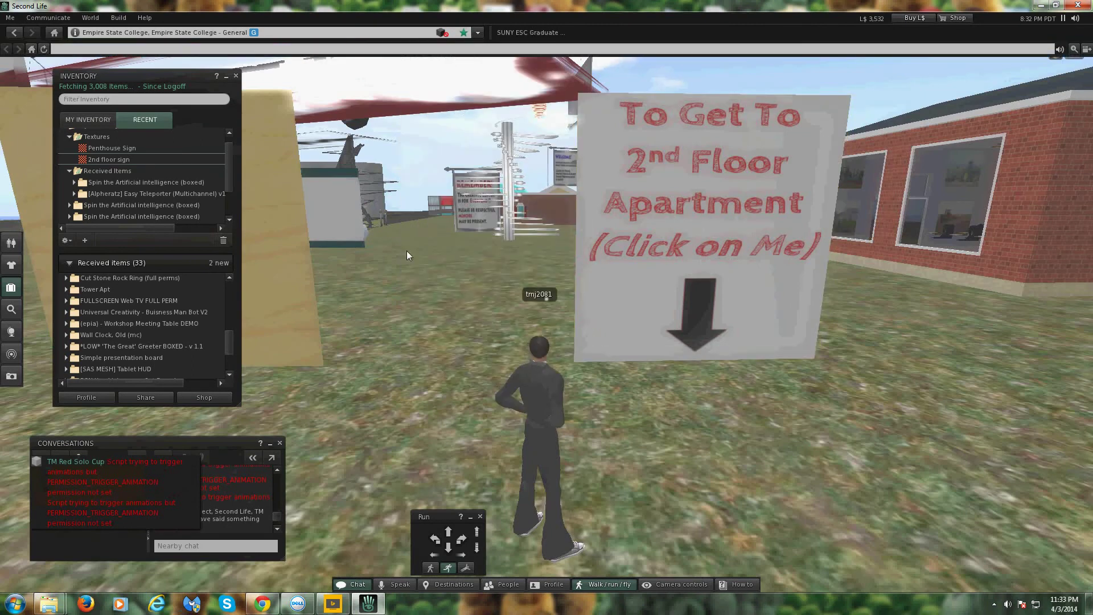
# - Turn the avatar left, then right, until the second blank board is in view
pyautogui.click(436, 544)
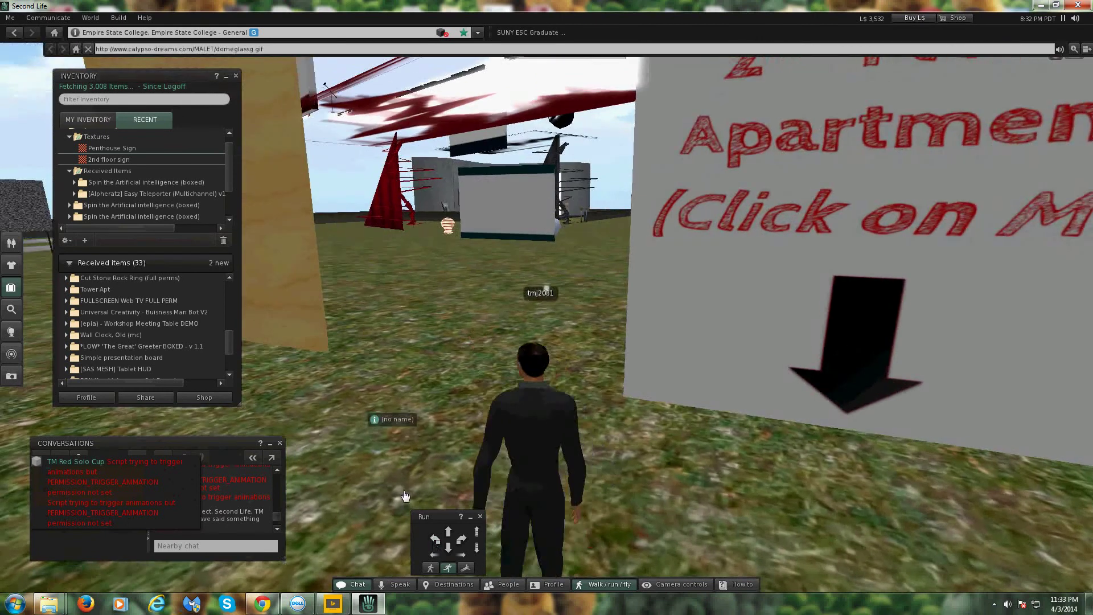
pyautogui.click(438, 539)
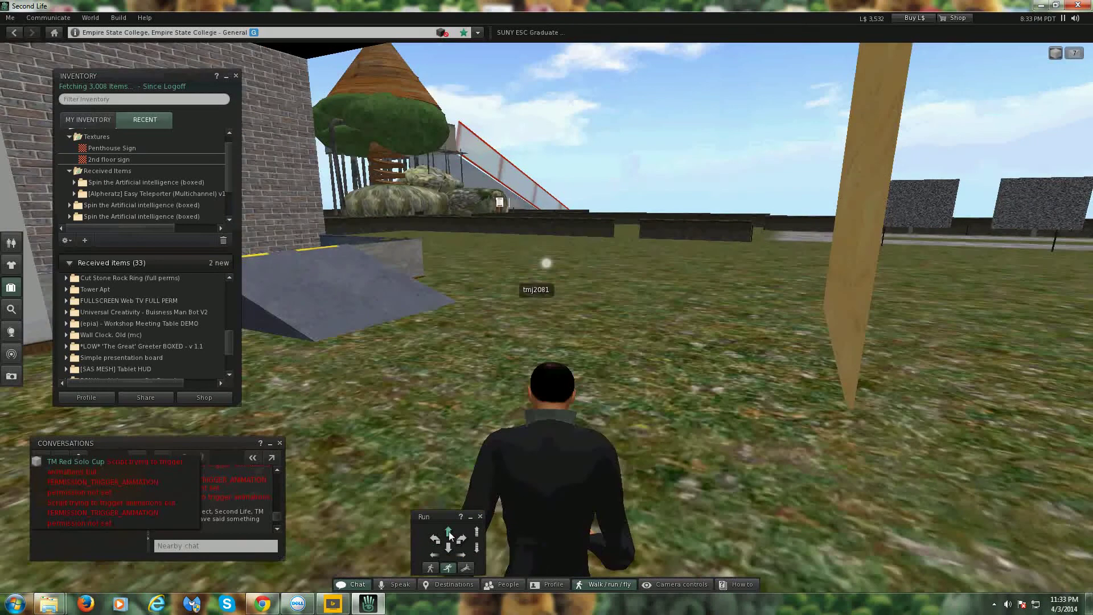
pyautogui.click(461, 539)
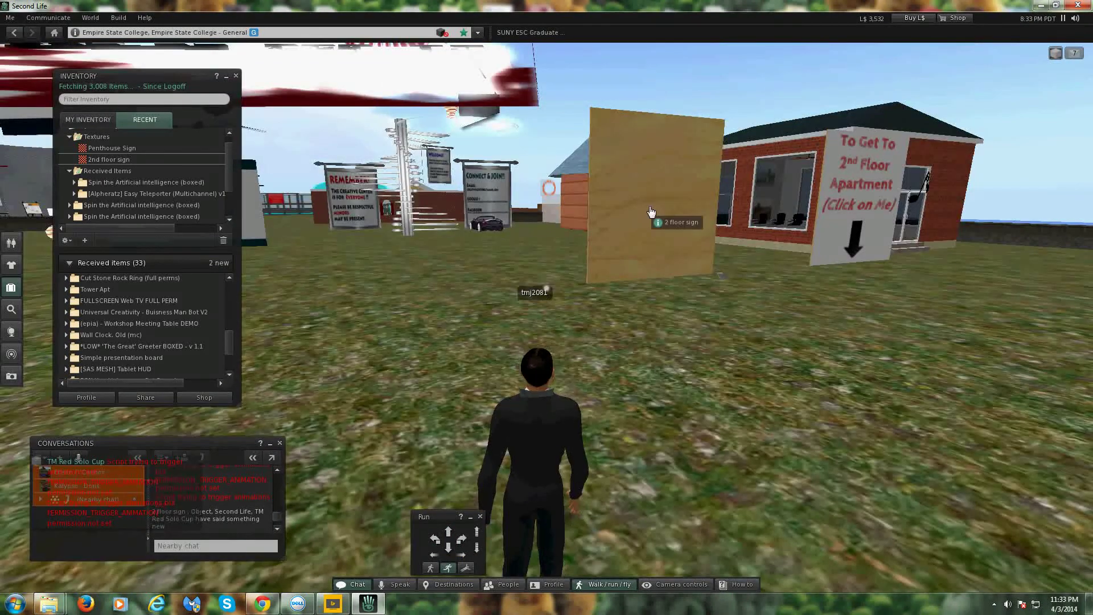
# - Edit the blank board's face and drop the Penthouse Sign texture onto it
pyautogui.rightClick(652, 212)
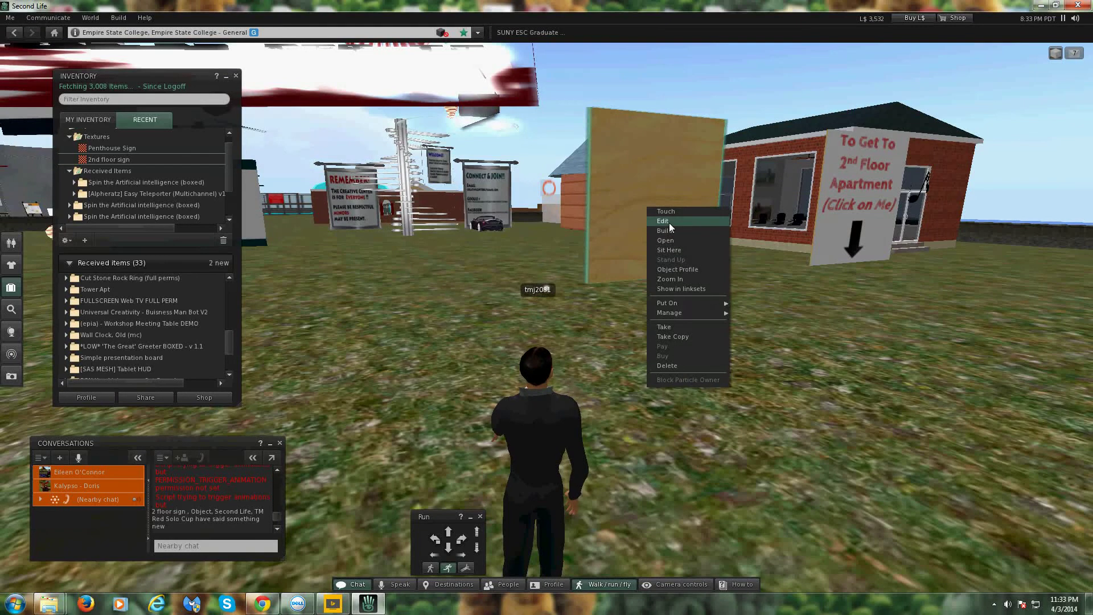
pyautogui.click(669, 222)
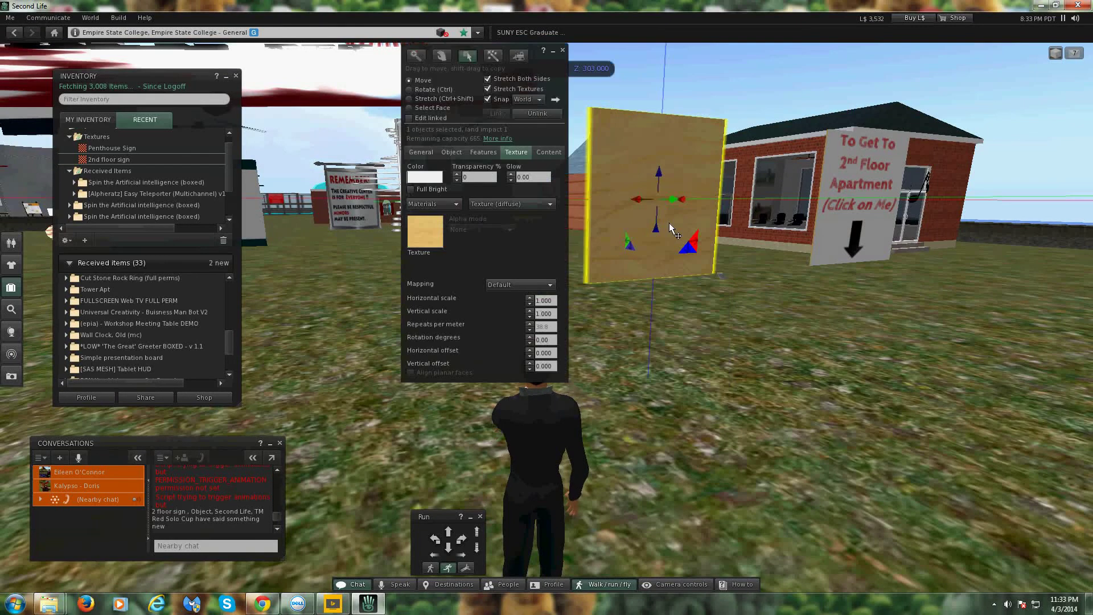
pyautogui.click(423, 107)
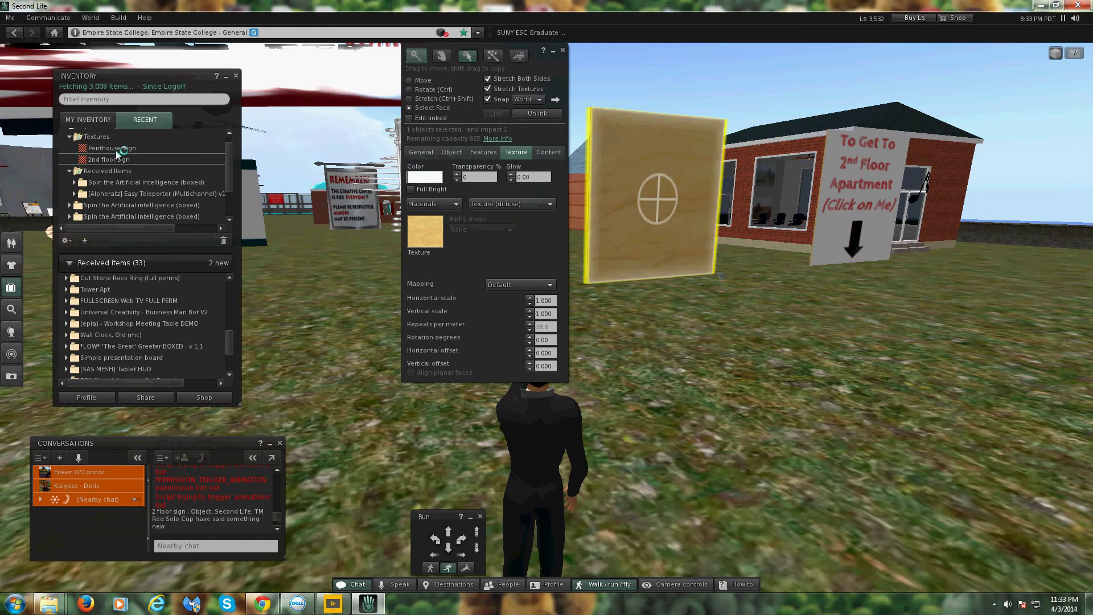
pyautogui.moveTo(116, 147)
pyautogui.mouseDown()
pyautogui.moveTo(668, 205)
pyautogui.moveTo(666, 196)
pyautogui.mouseUp()
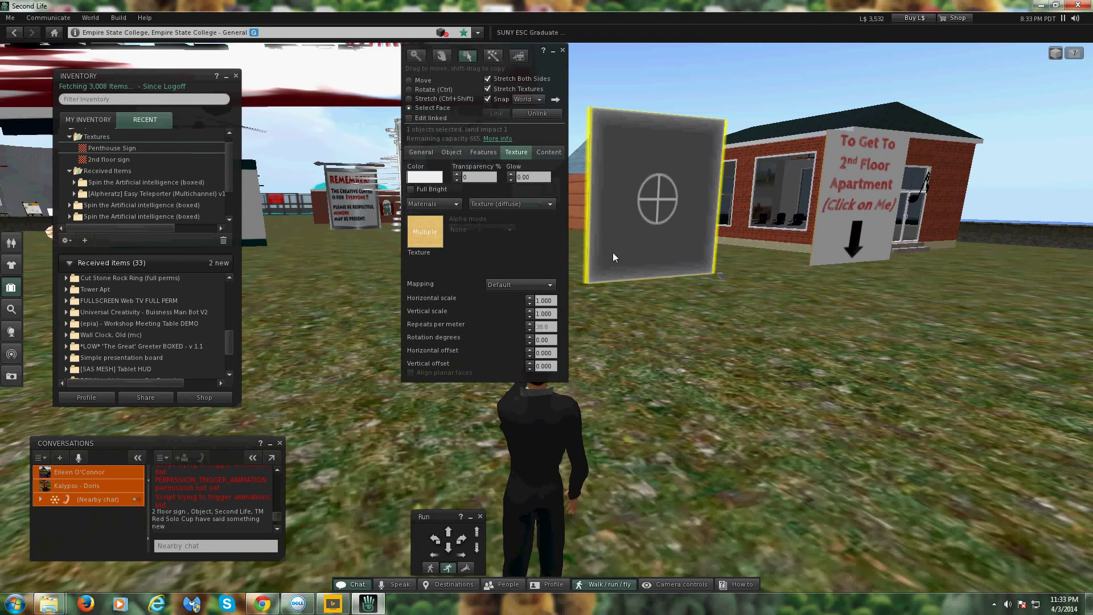
# - Turn to view the new Penthouse sign, then close Inventory and the Build floater
pyautogui.click(462, 542)
pyautogui.click(449, 536)
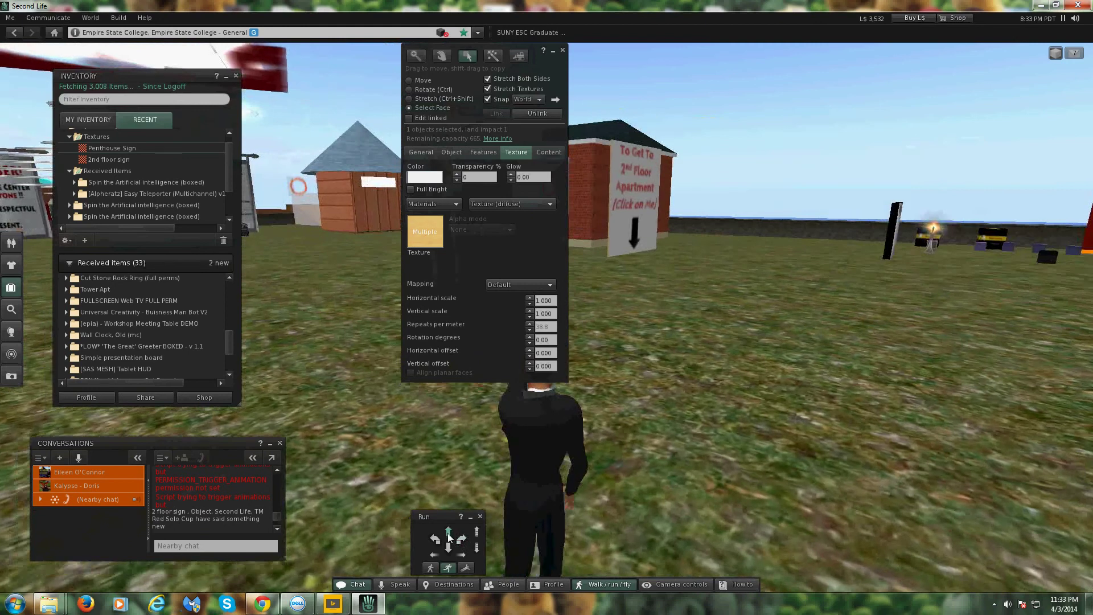
pyautogui.click(435, 540)
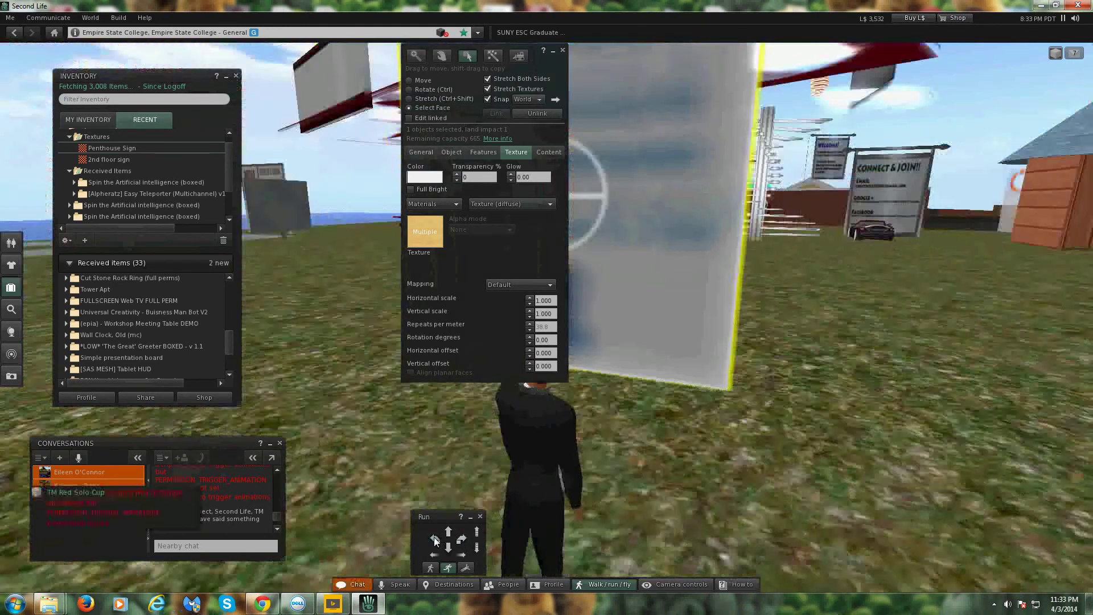
pyautogui.click(435, 540)
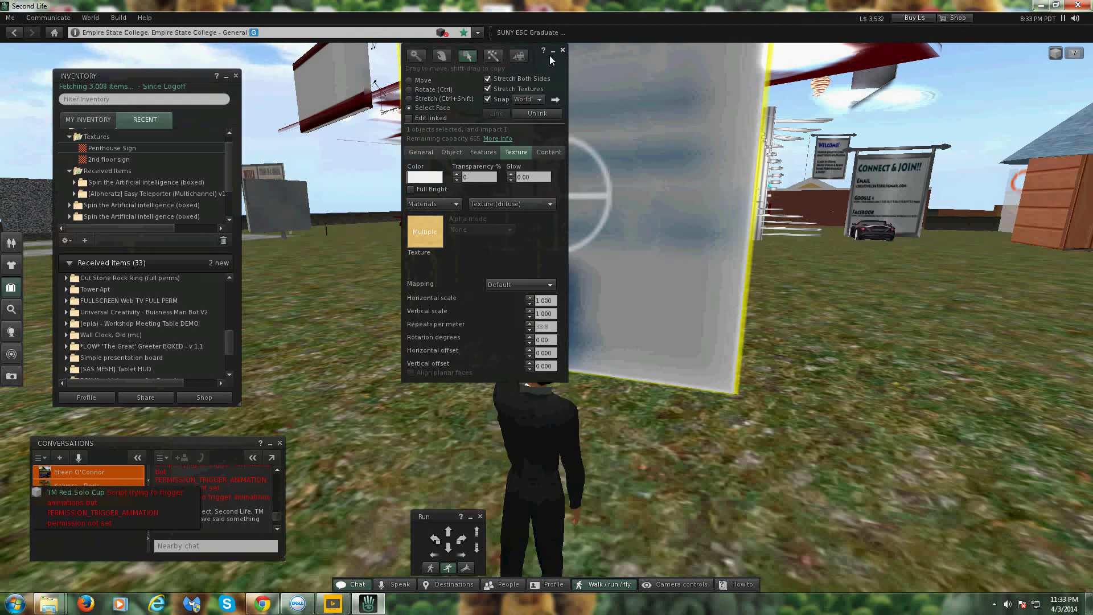
pyautogui.moveTo(543, 58)
pyautogui.mouseDown()
pyautogui.moveTo(930, 181)
pyautogui.moveTo(945, 168)
pyautogui.mouseUp()
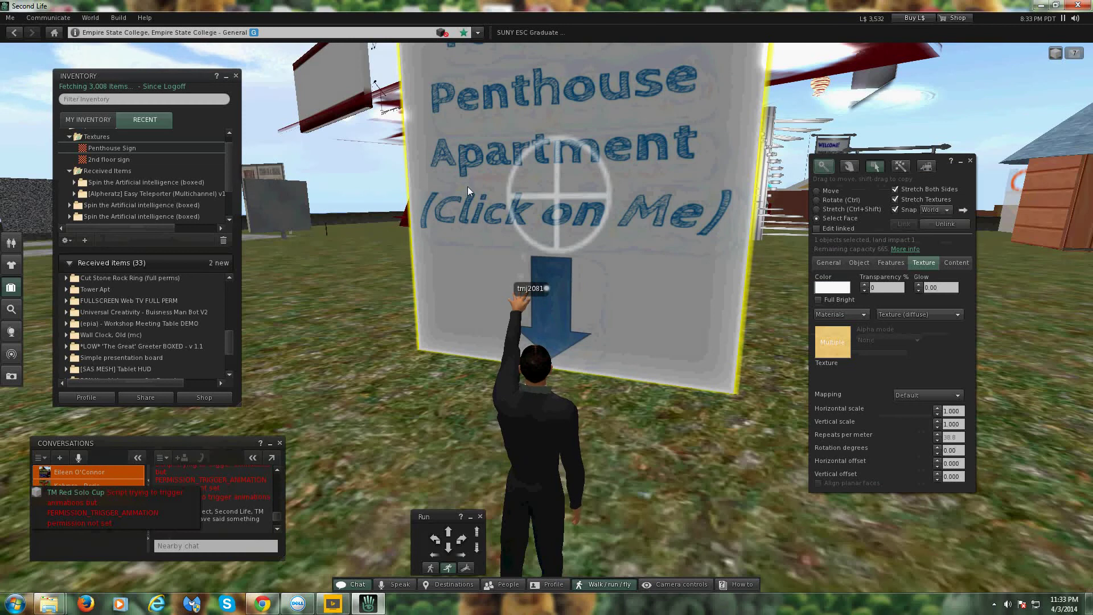
pyautogui.click(236, 77)
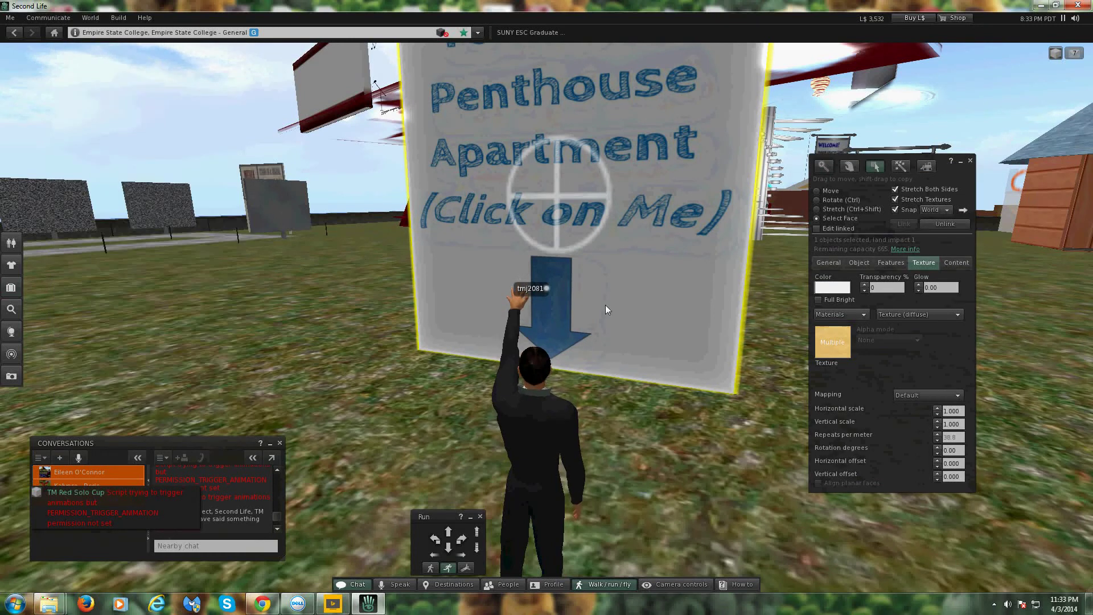
pyautogui.click(971, 161)
# - Take a copy of the penthouse sign
pyautogui.rightClick(629, 247)
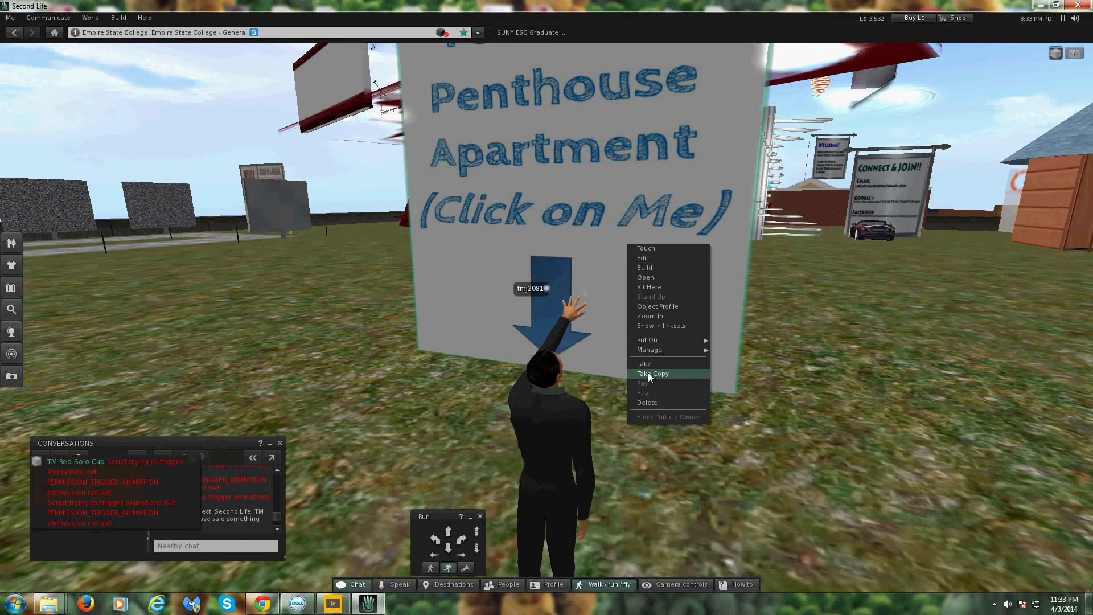
pyautogui.click(648, 377)
pyautogui.click(461, 542)
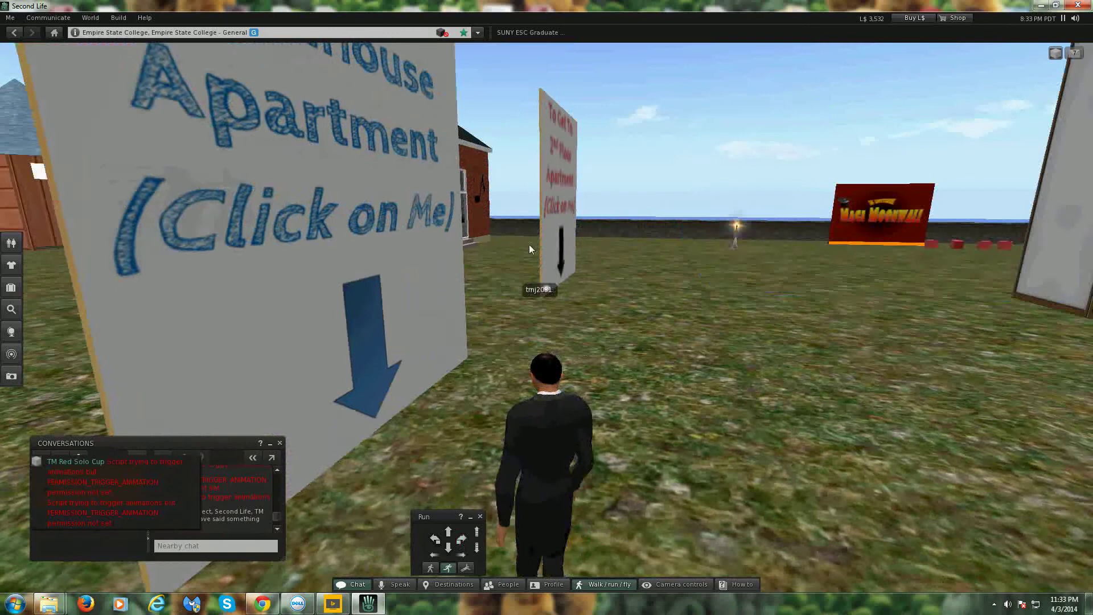
# - Take the big apartment sign and the 2nd floor sign back into inventory
pyautogui.rightClick(557, 190)
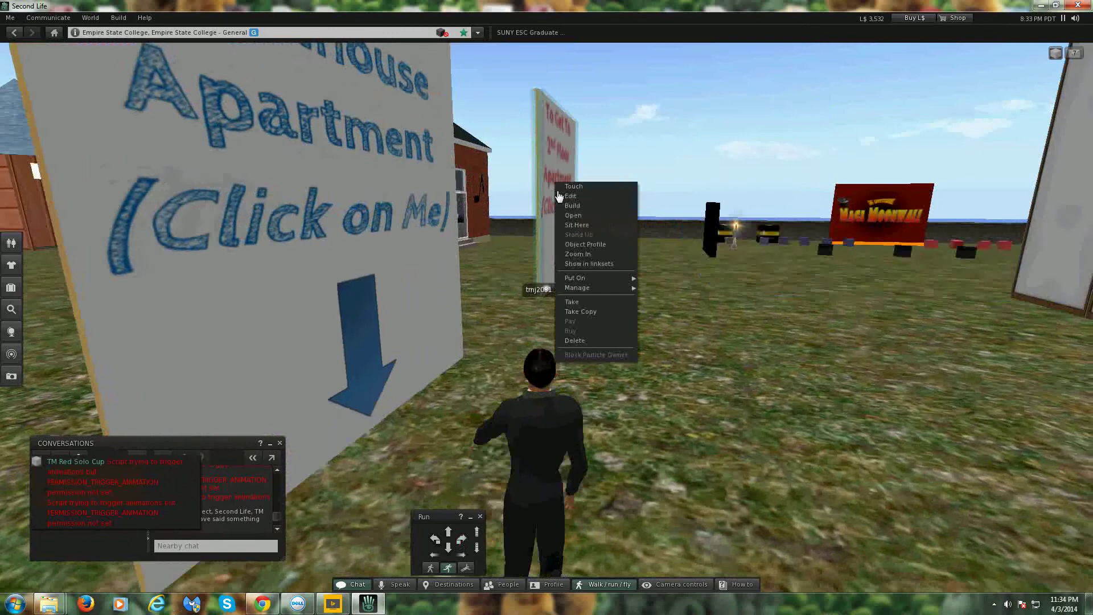
pyautogui.click(598, 326)
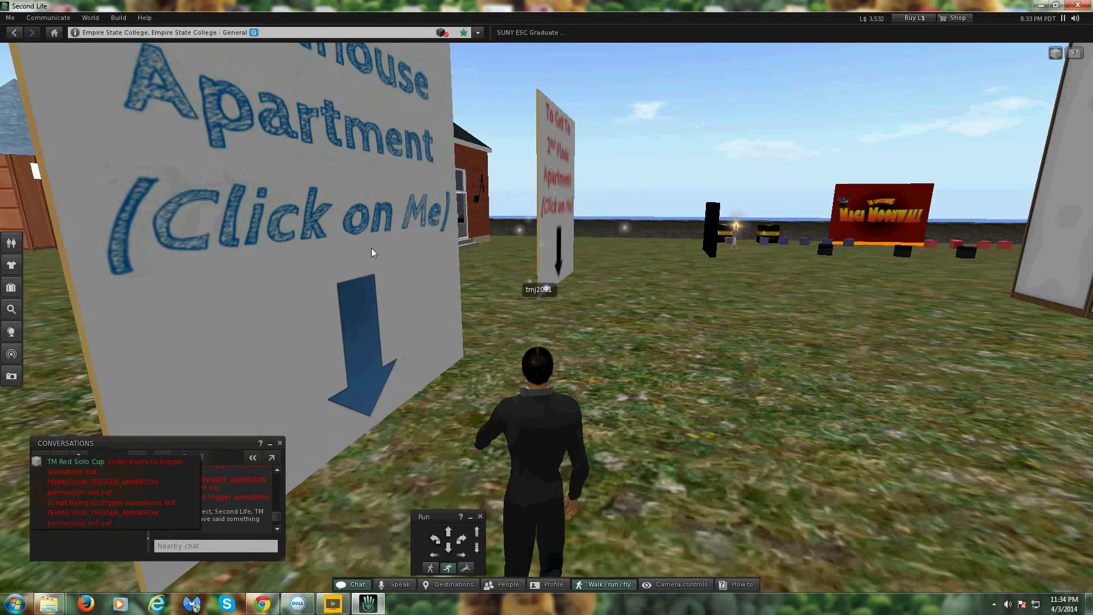
pyautogui.click(323, 225)
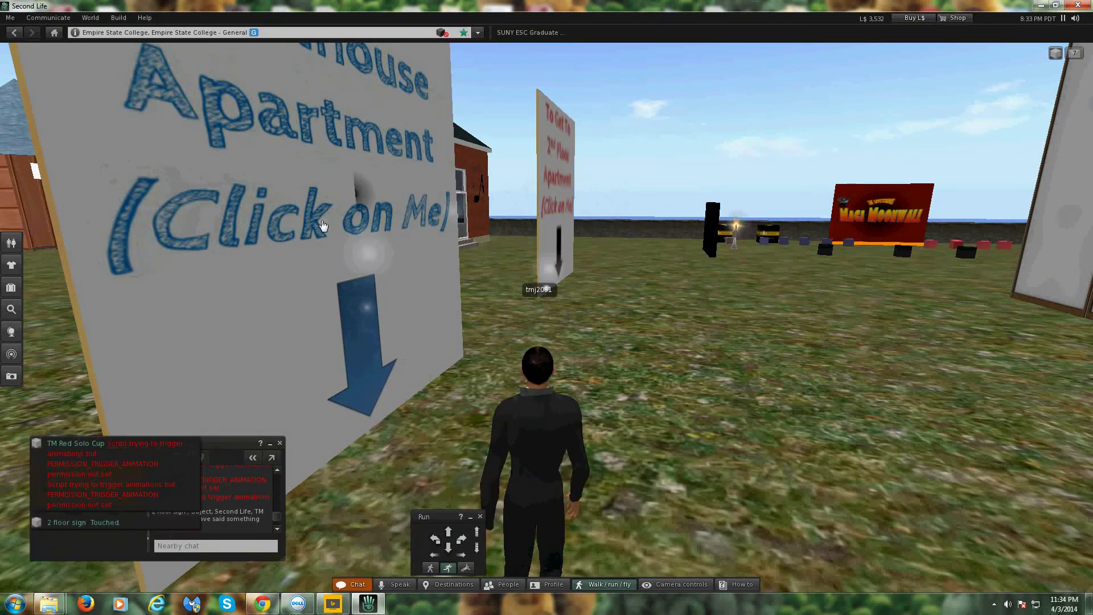
pyautogui.rightClick(323, 225)
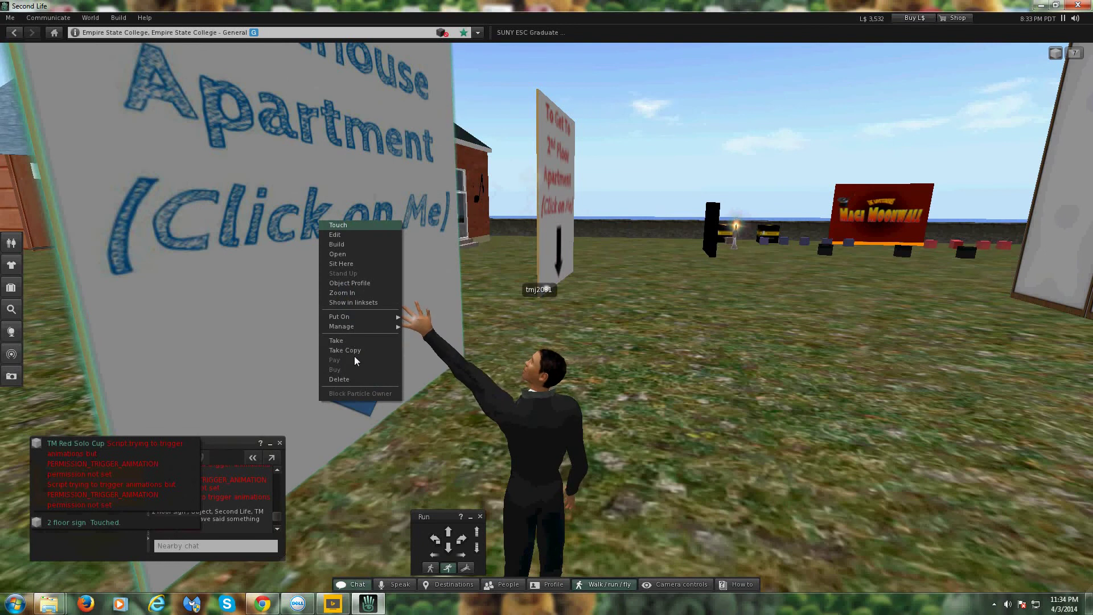
pyautogui.click(343, 339)
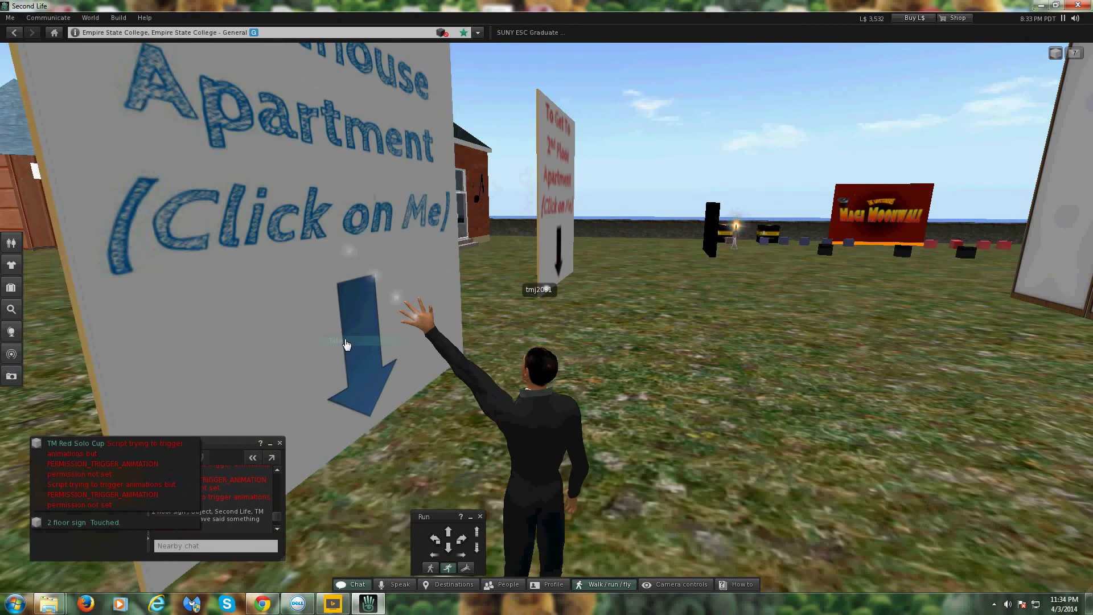
pyautogui.rightClick(561, 195)
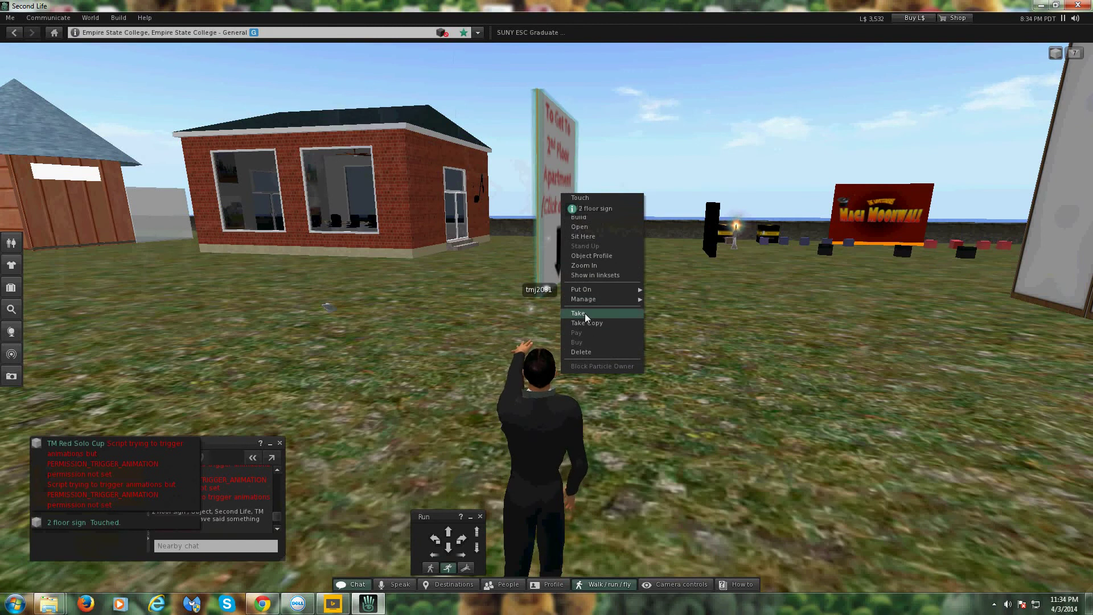
pyautogui.click(585, 314)
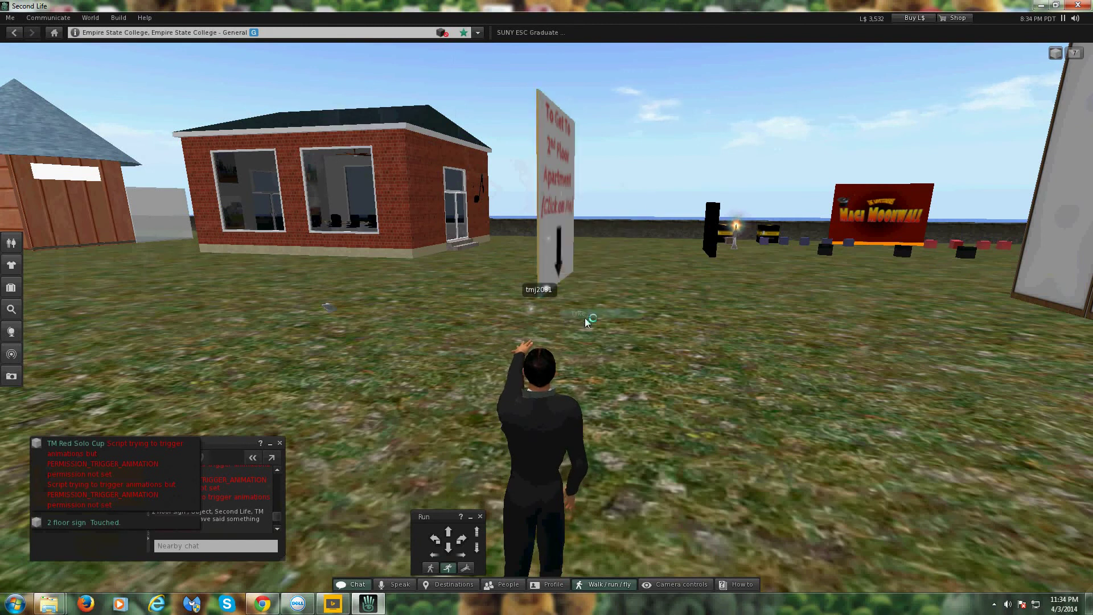
pyautogui.click(461, 540)
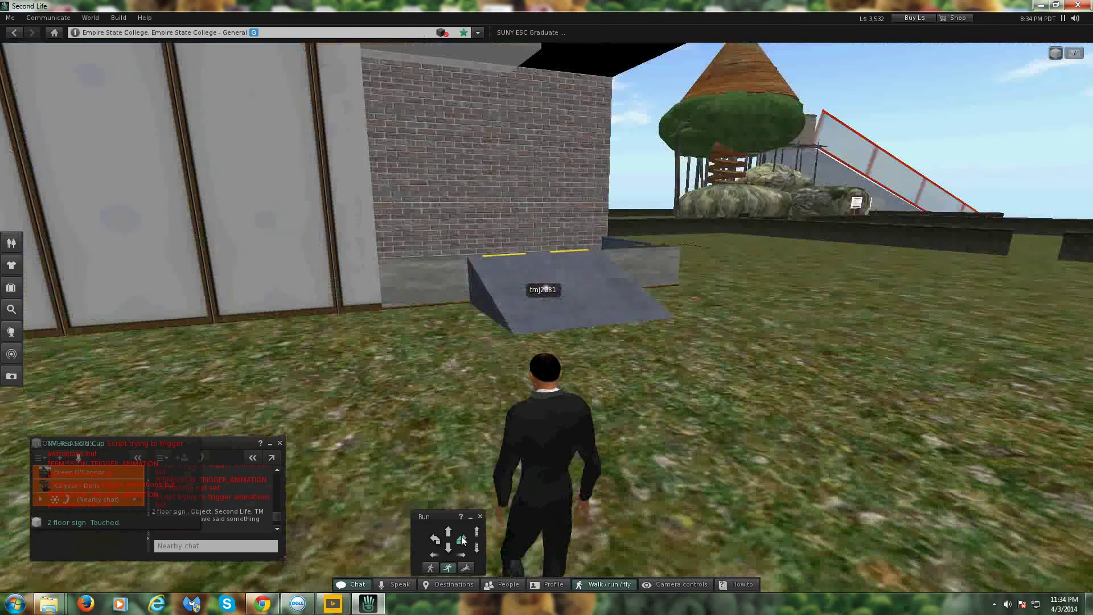
# - Walk up the ramp to the brick wall and bring up its actions
pyautogui.moveTo(461, 540); pyautogui.dragTo(447, 534)
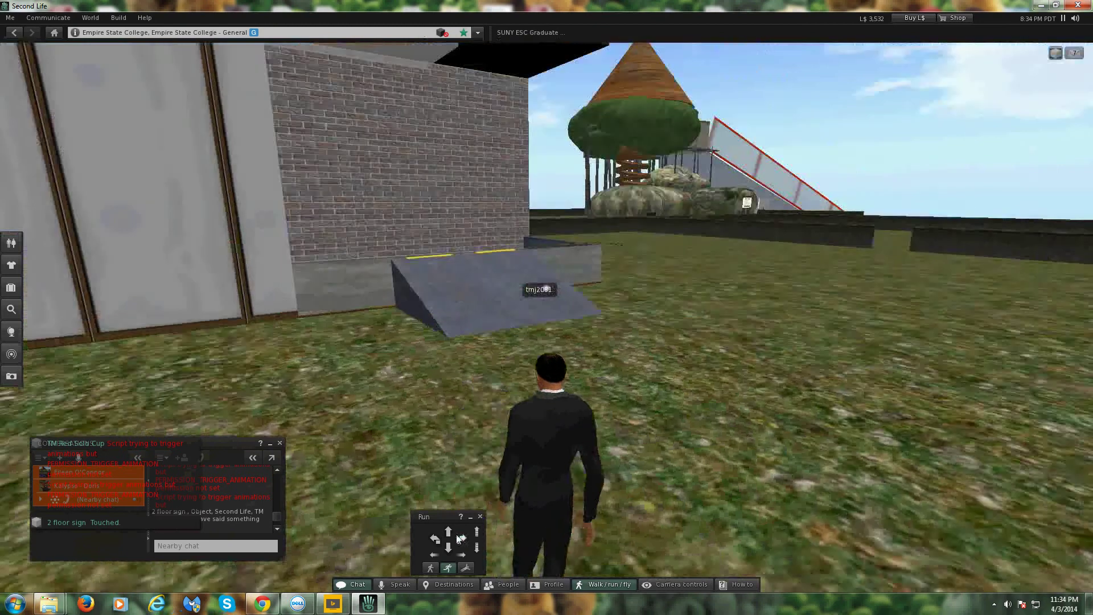
pyautogui.click(448, 533)
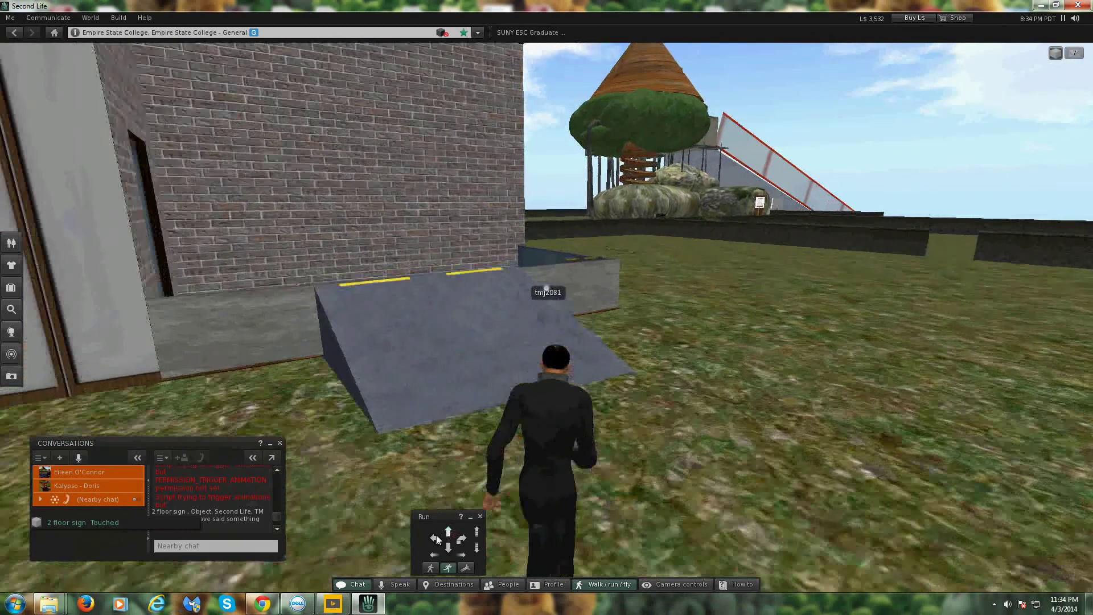
pyautogui.click(435, 538)
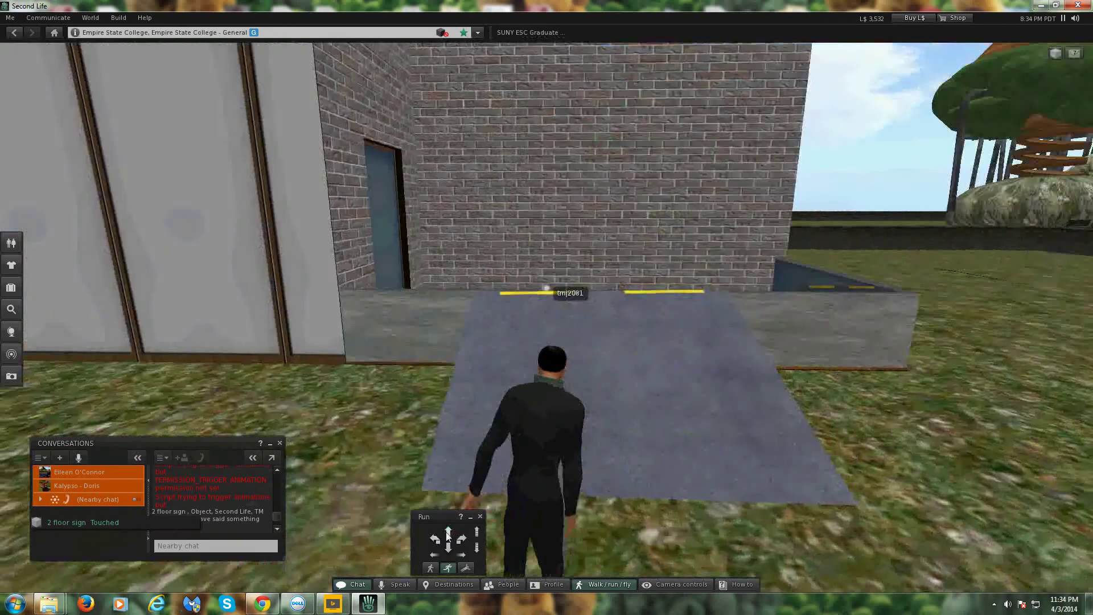
pyautogui.click(447, 531)
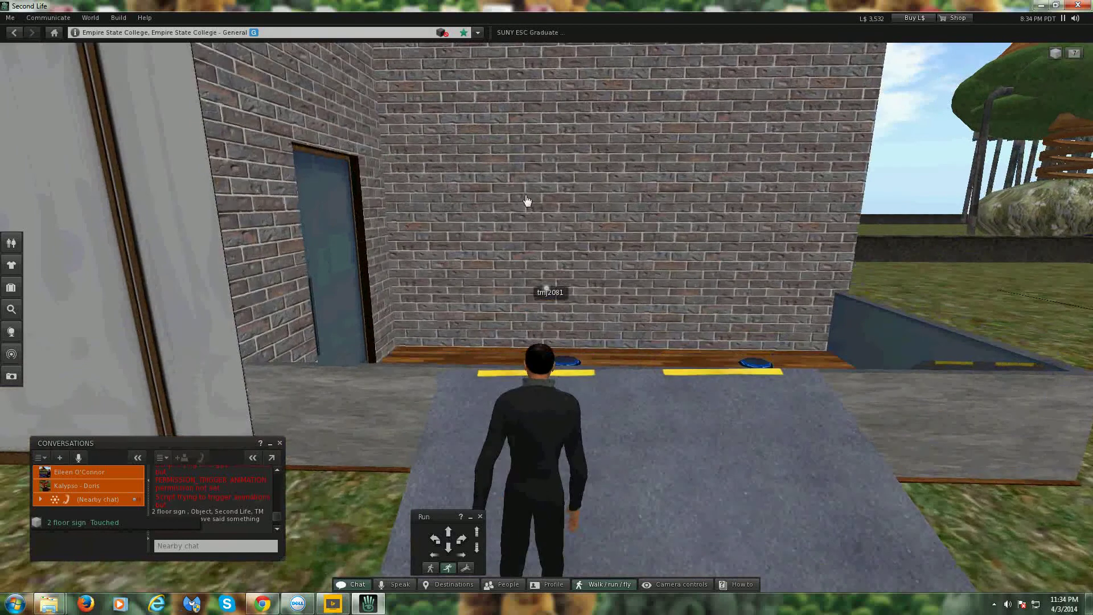
pyautogui.rightClick(541, 189)
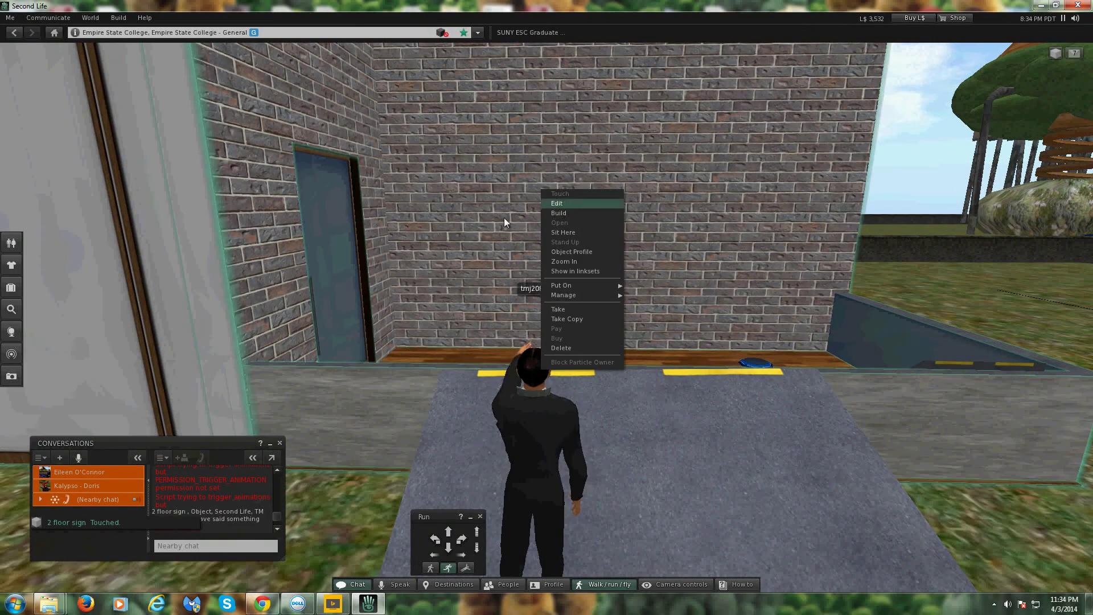
# - Open Inventory and use Filter Inventory to list only the 2nd floor sign texture
pyautogui.click(9, 290)
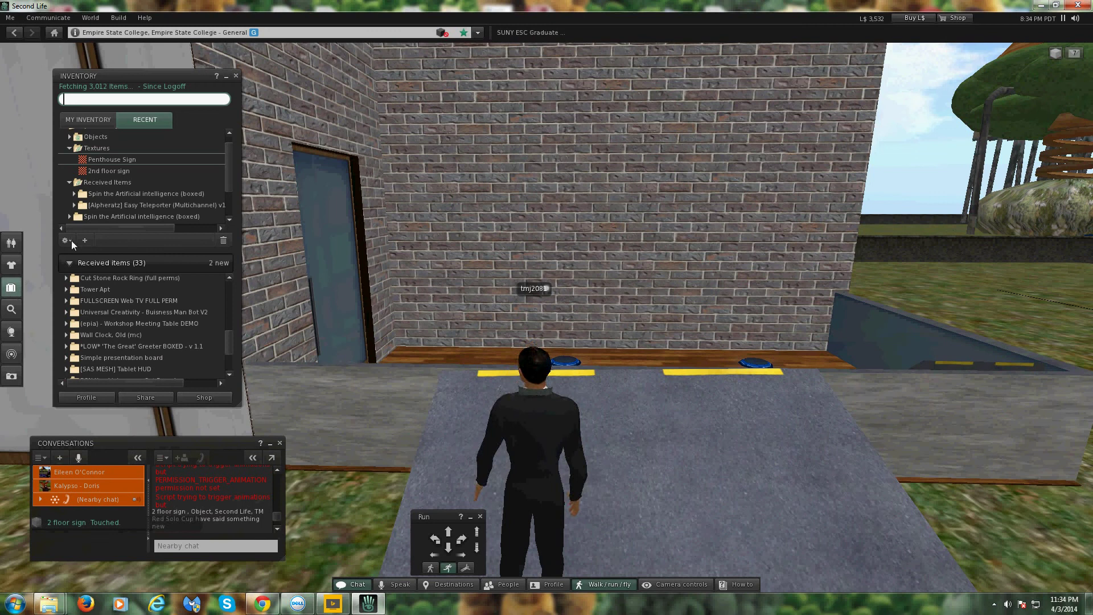
pyautogui.click(141, 123)
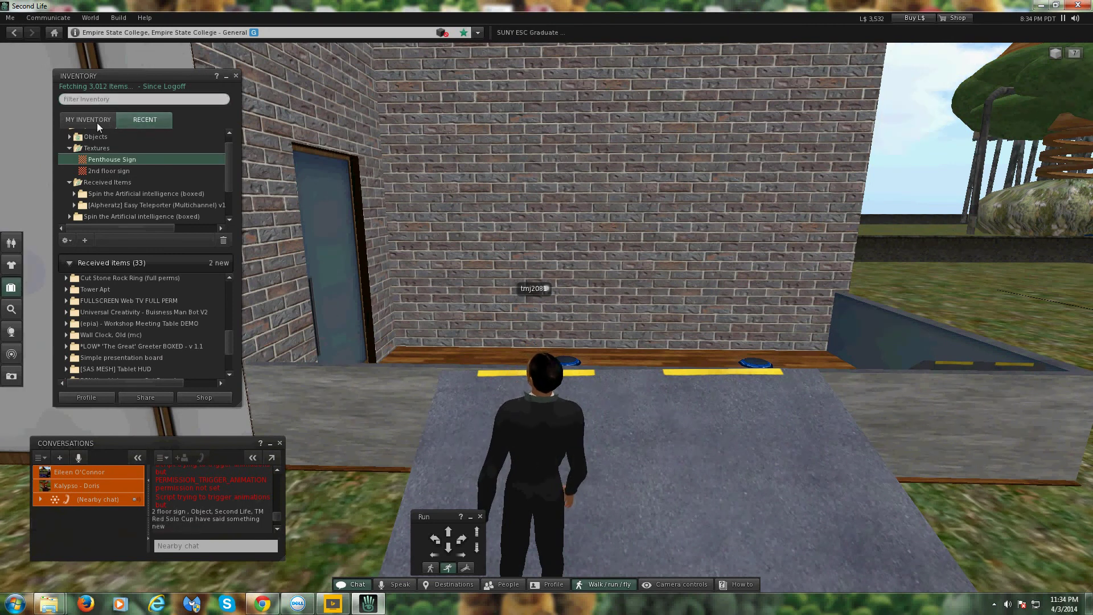
pyautogui.click(96, 123)
pyautogui.click(136, 120)
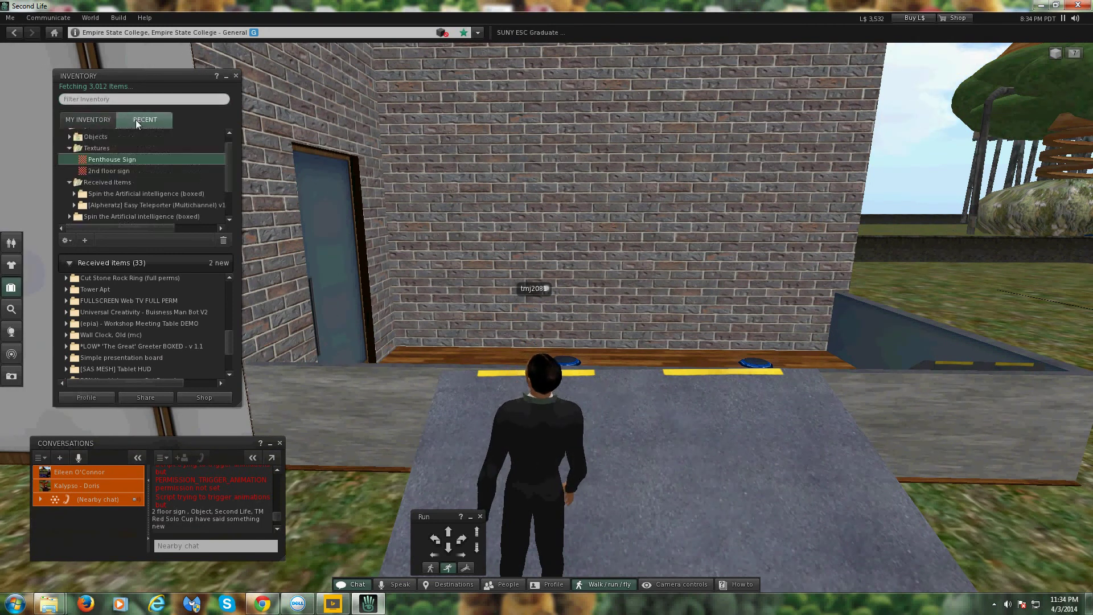
pyautogui.click(227, 133)
pyautogui.click(89, 100)
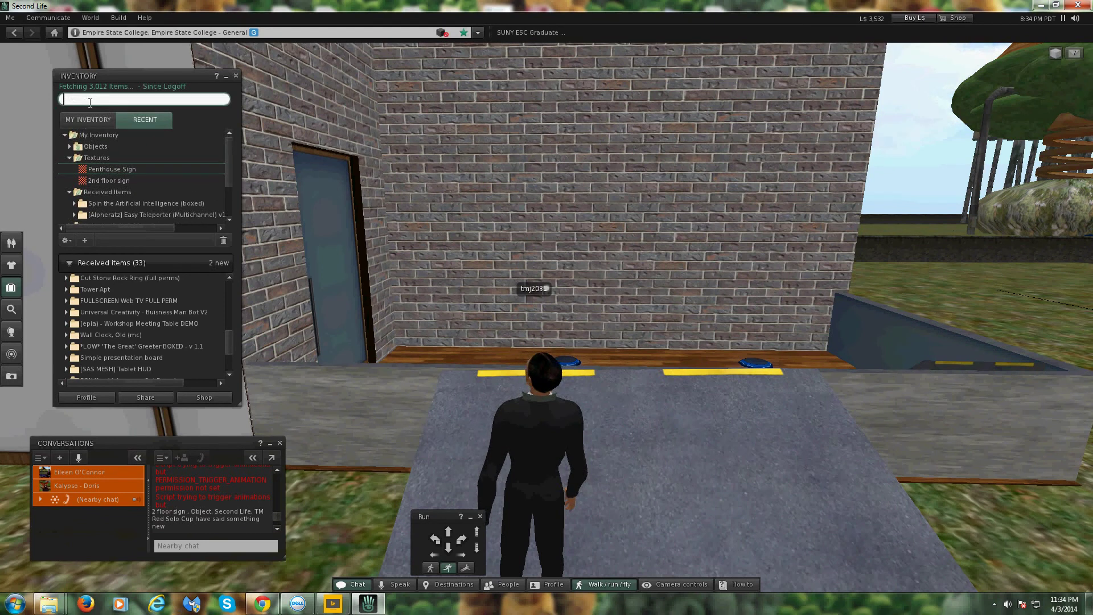
pyautogui.write('2nd')
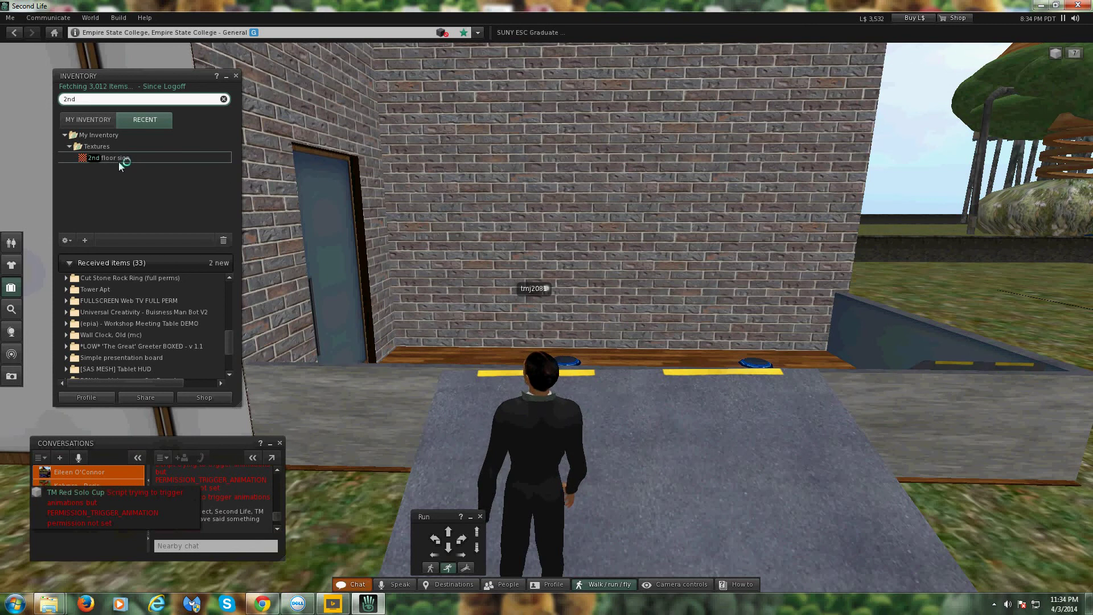
# - Drop the 2nd floor sign texture onto the brick wall and finish editing it
pyautogui.moveTo(119, 157); pyautogui.dragTo(527, 182)
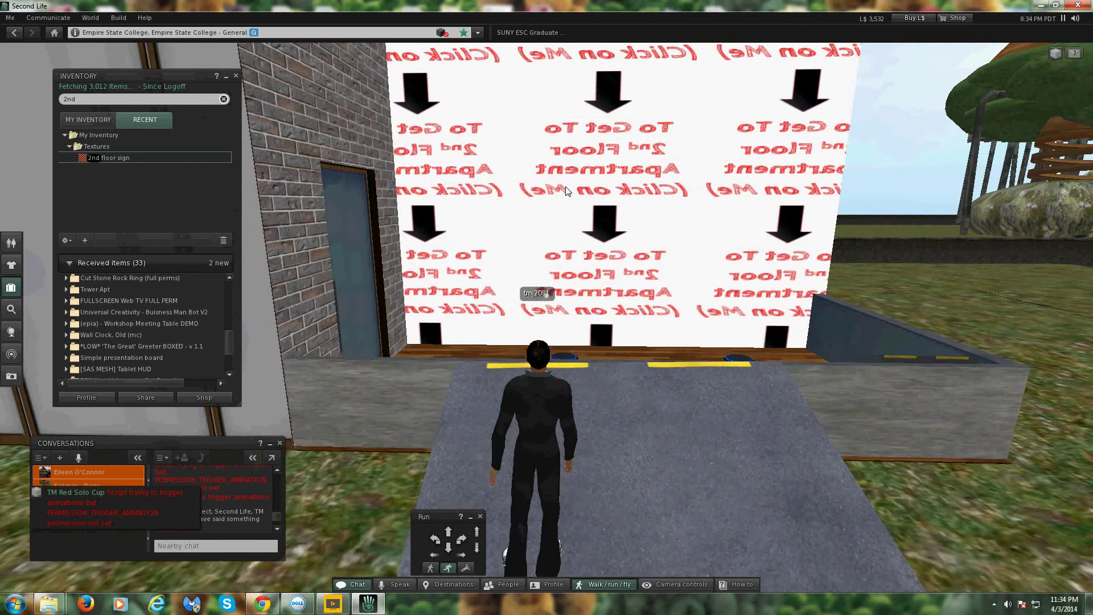
pyautogui.rightClick(565, 191)
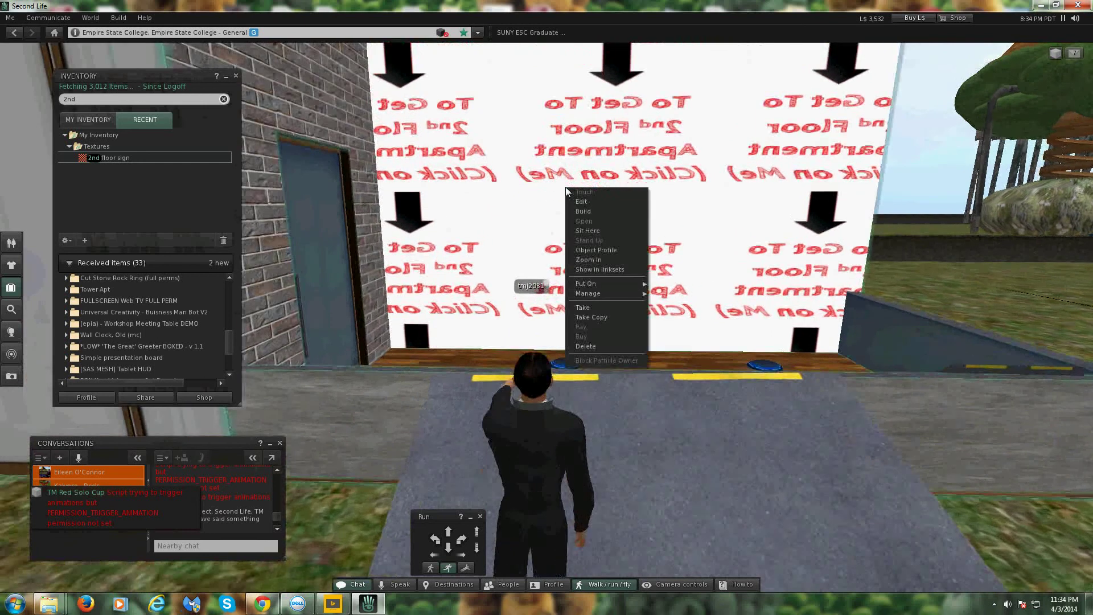
pyautogui.click(547, 194)
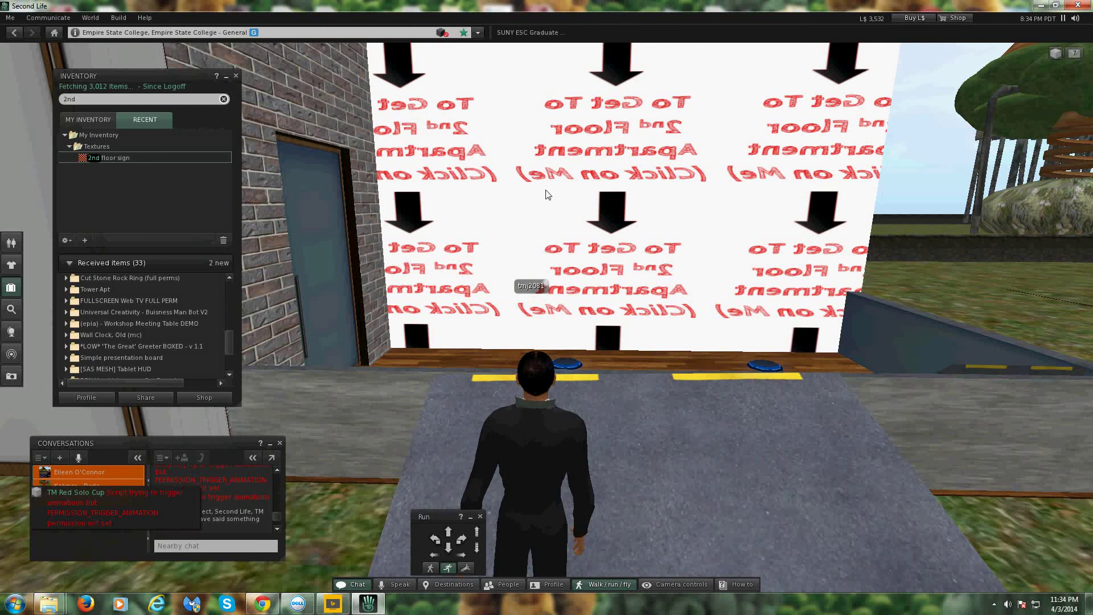
pyautogui.press('Up')
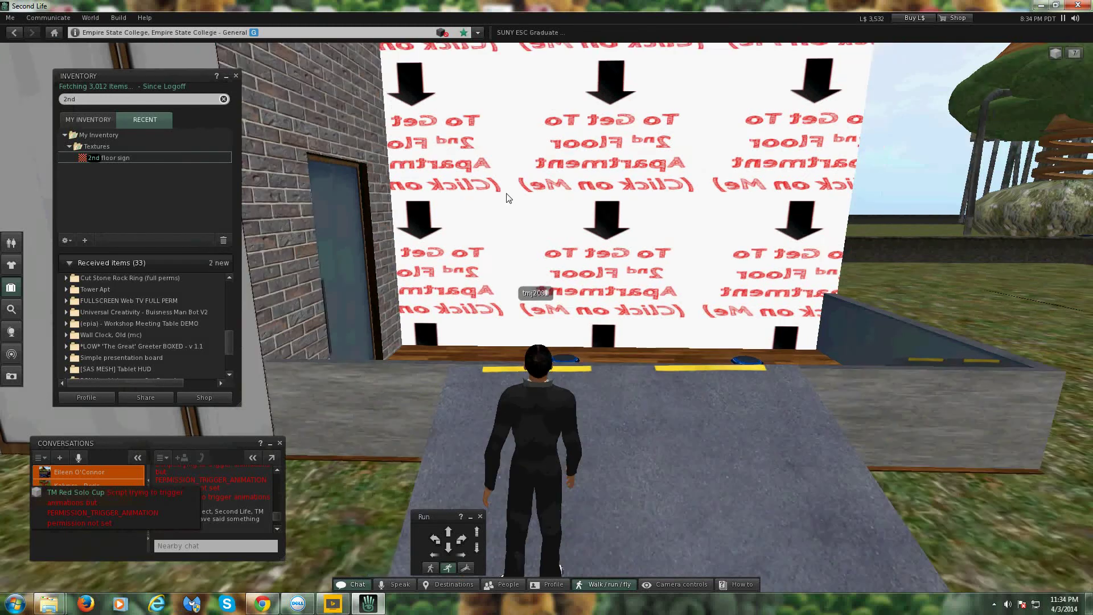
pyautogui.scroll(-3, 506, 197)
pyautogui.scroll(-3, 506, 198)
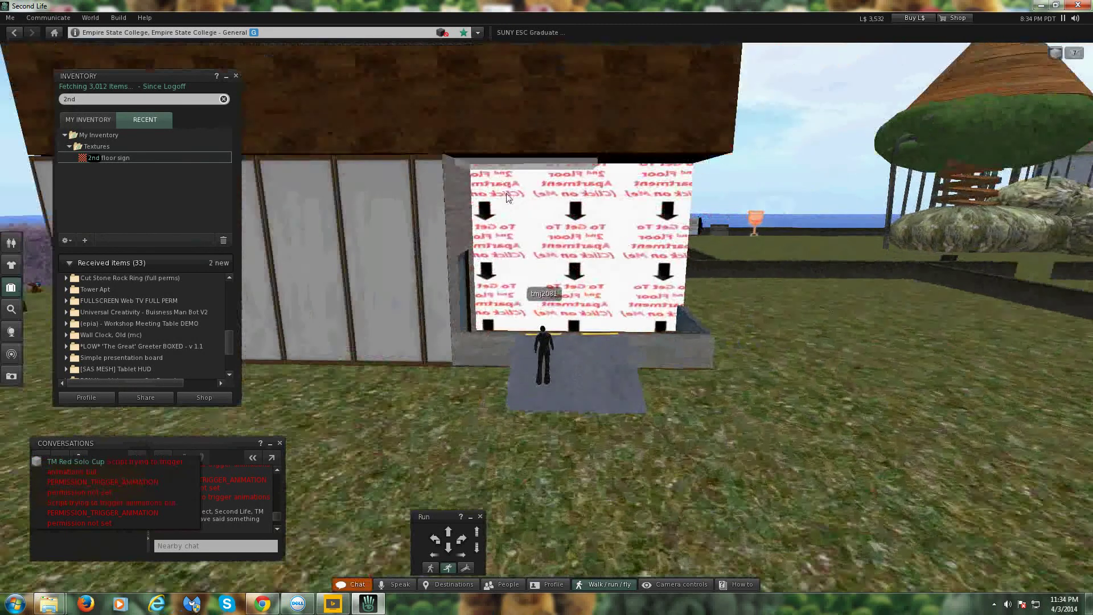
pyautogui.rightClick(459, 188)
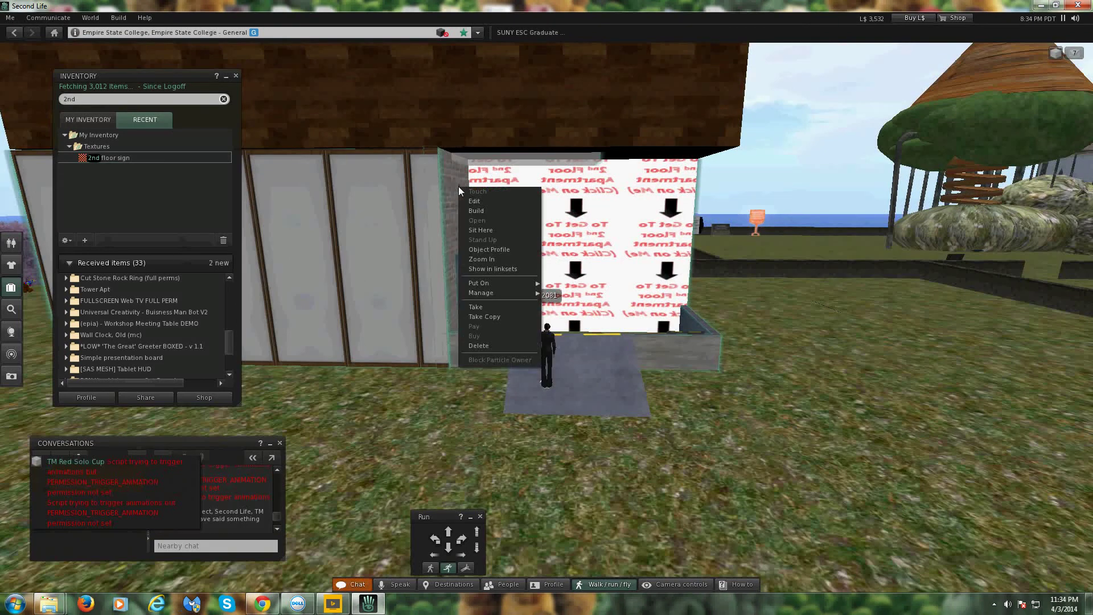
pyautogui.click(474, 201)
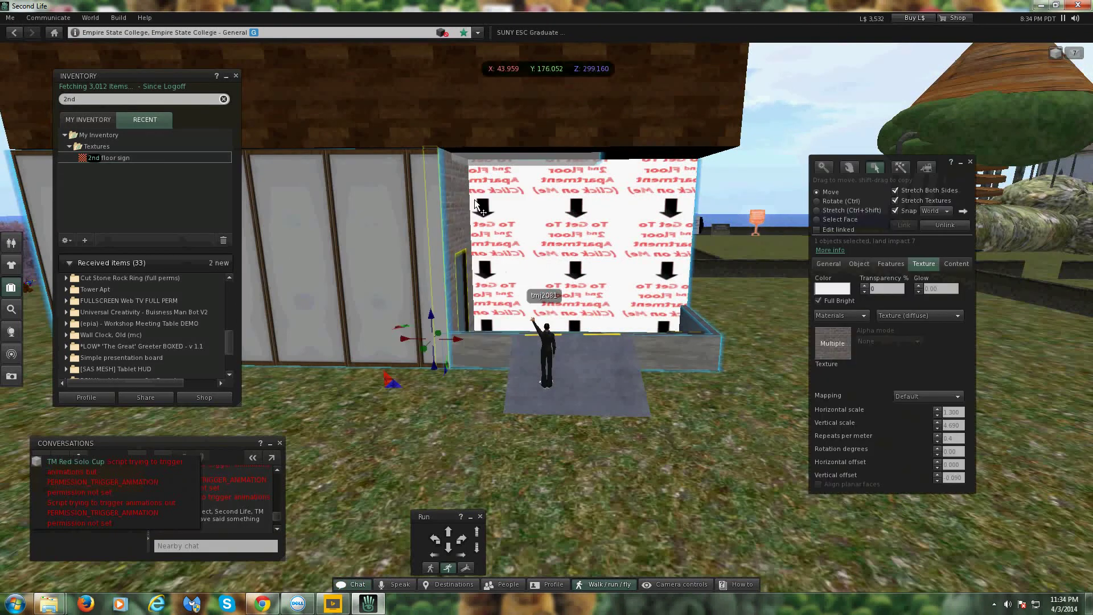
pyautogui.click(971, 163)
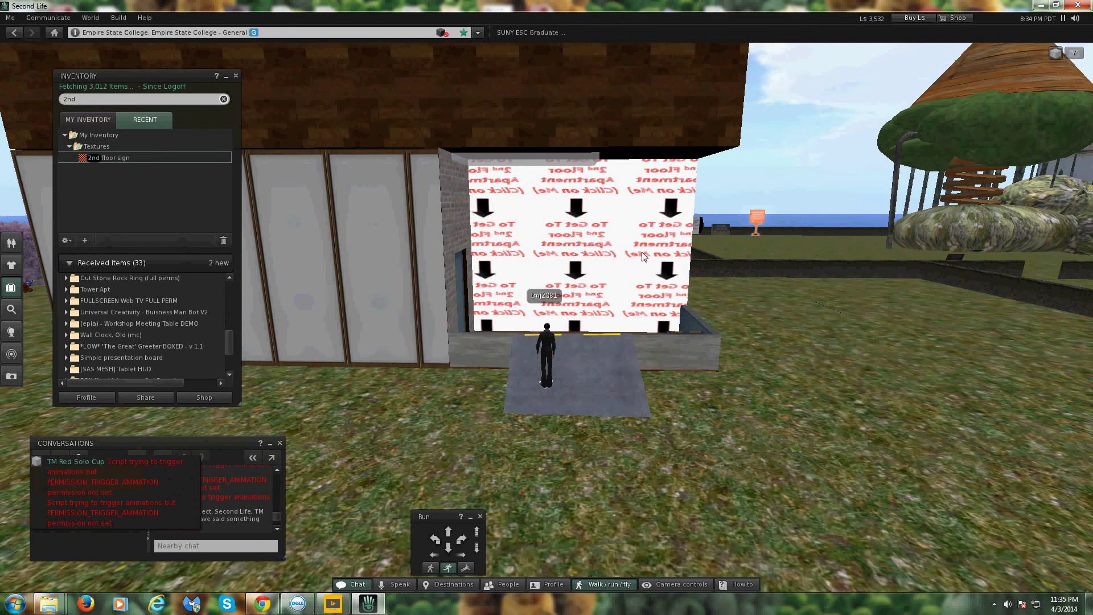
# - Turn and walk the avatar to face the building's brick entrance wall
pyautogui.click(461, 542)
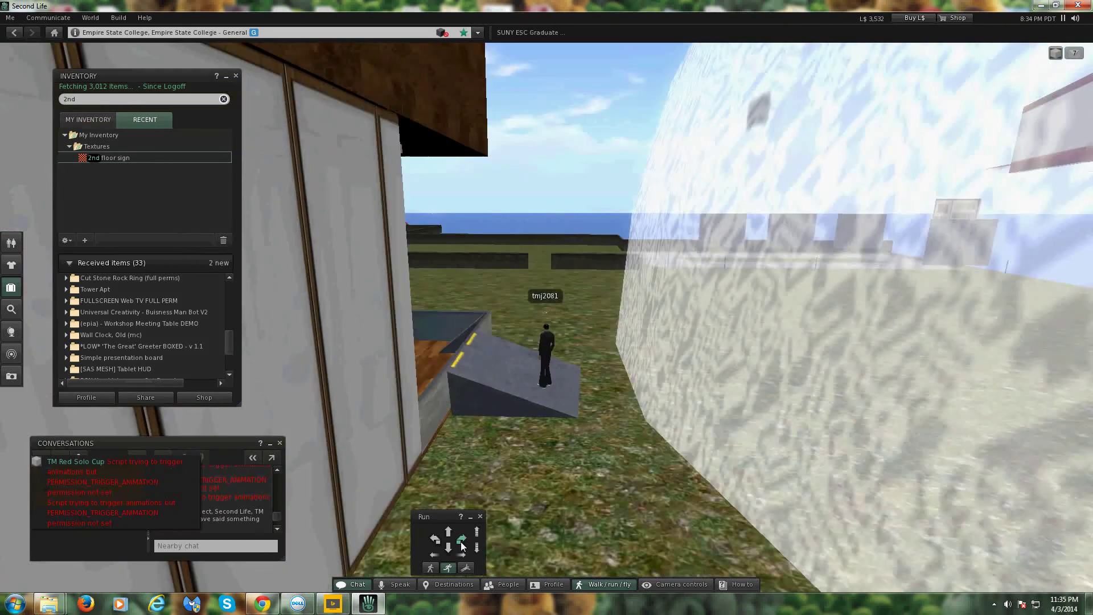
pyautogui.click(450, 533)
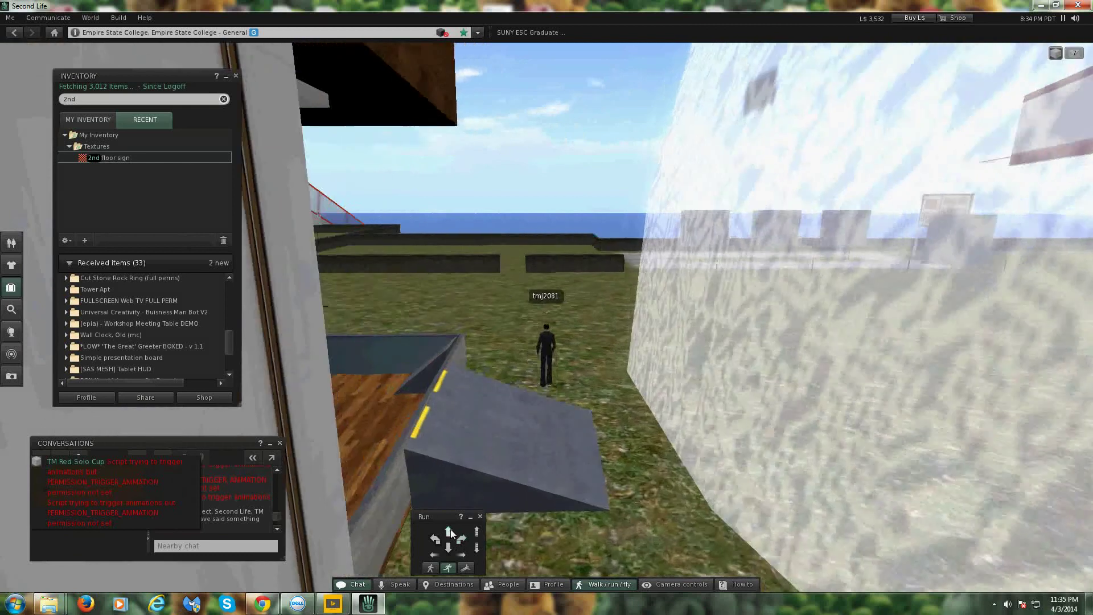
pyautogui.click(434, 540)
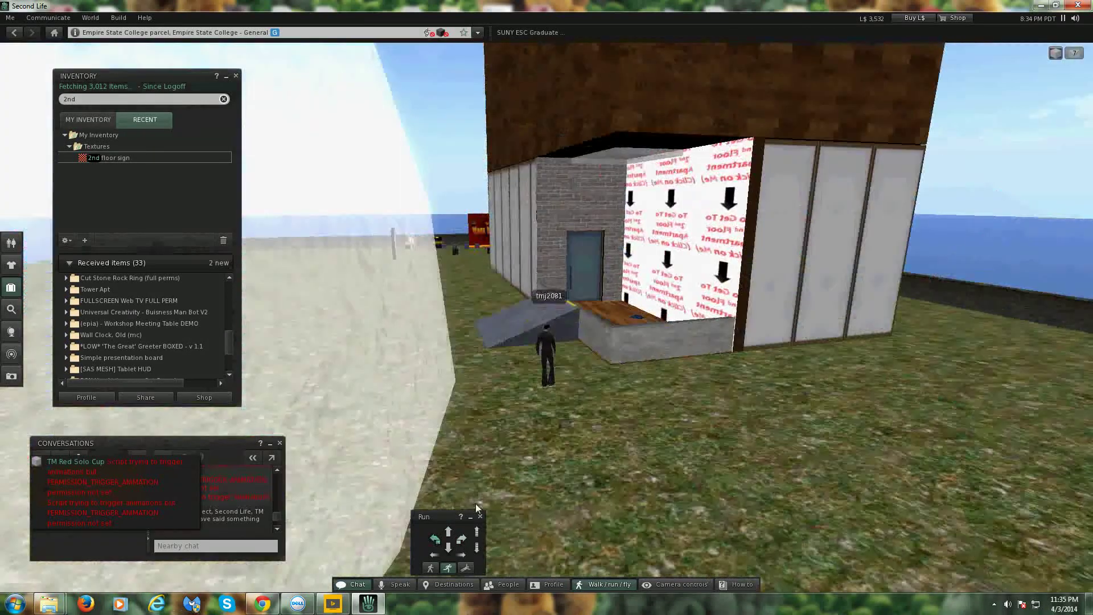
# - Edit the building, then open and cancel its texture picker without changes
pyautogui.rightClick(580, 209)
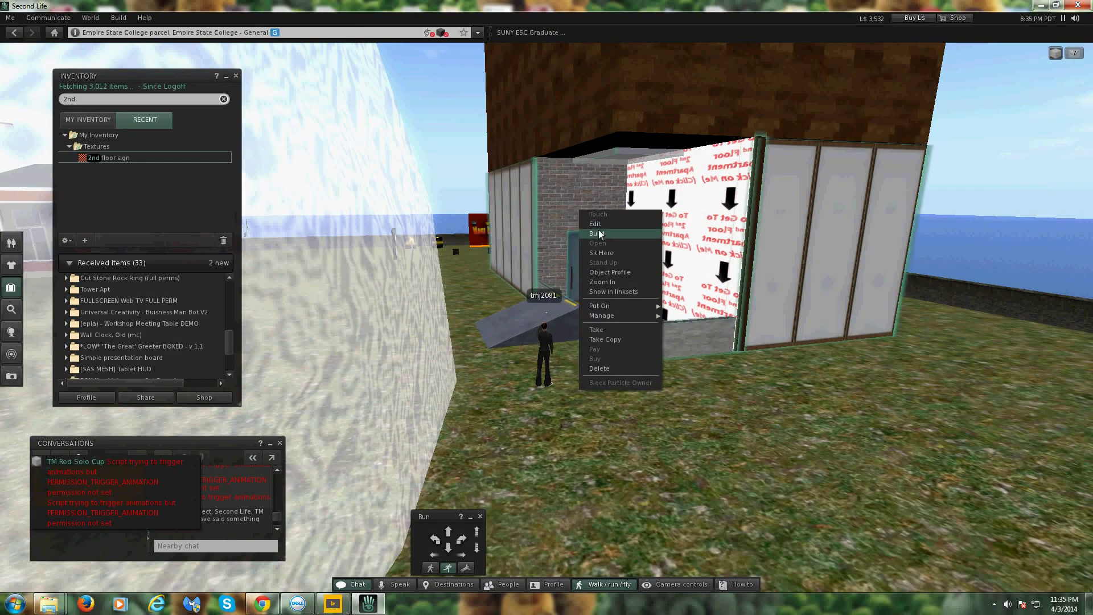
pyautogui.click(600, 225)
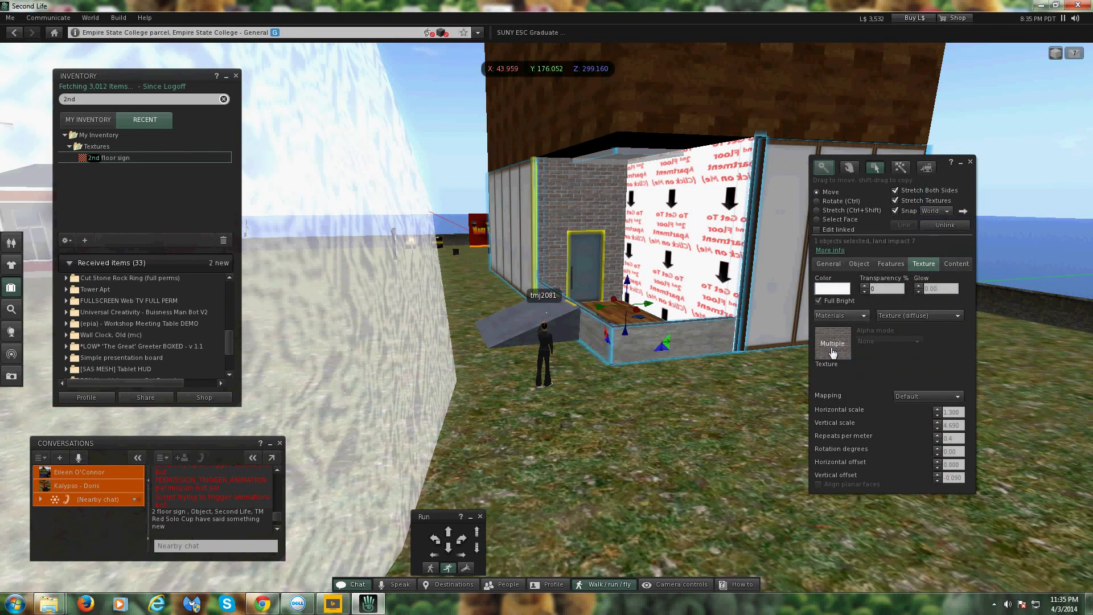
pyautogui.click(832, 352)
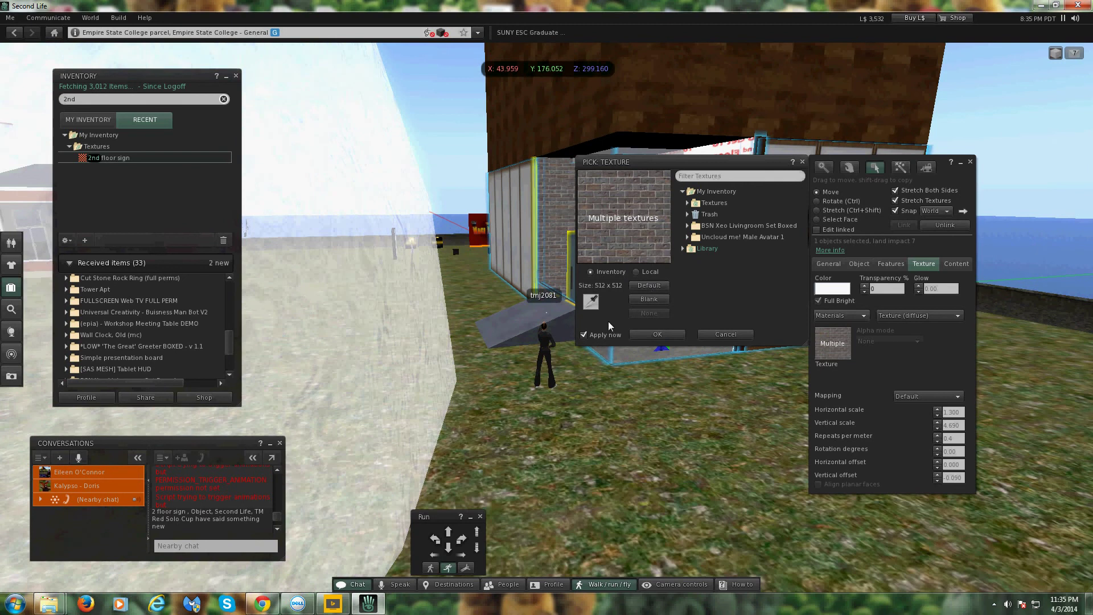
pyautogui.click(649, 333)
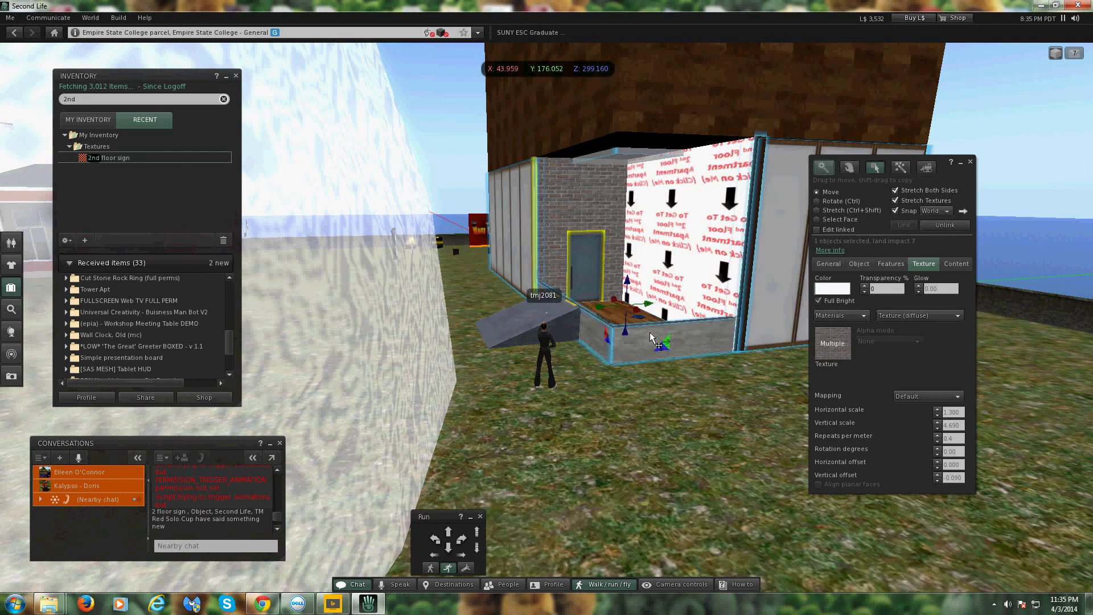
# - Reselect the sign board for editing and close the Inventory window
pyautogui.press('ctrl')
pyautogui.click(682, 206)
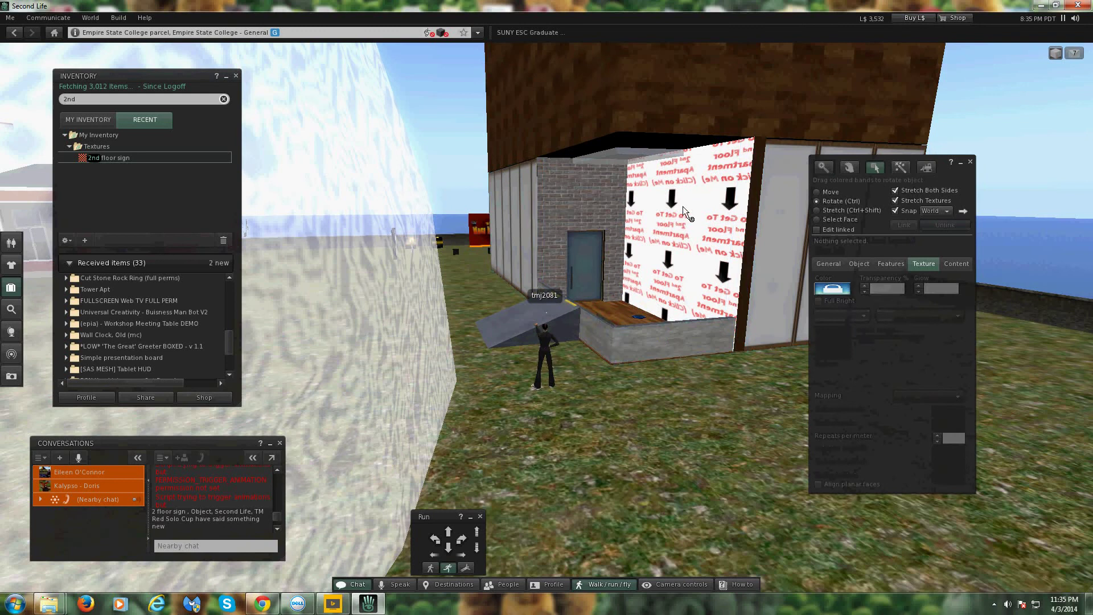
pyautogui.click(679, 228)
pyautogui.rightClick(679, 229)
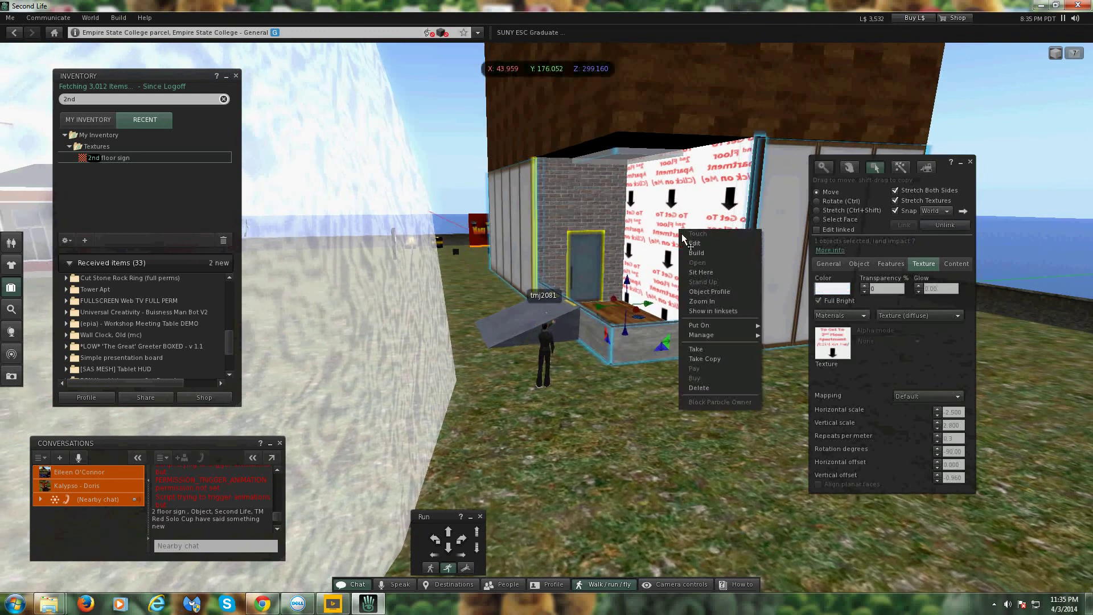
pyautogui.click(692, 243)
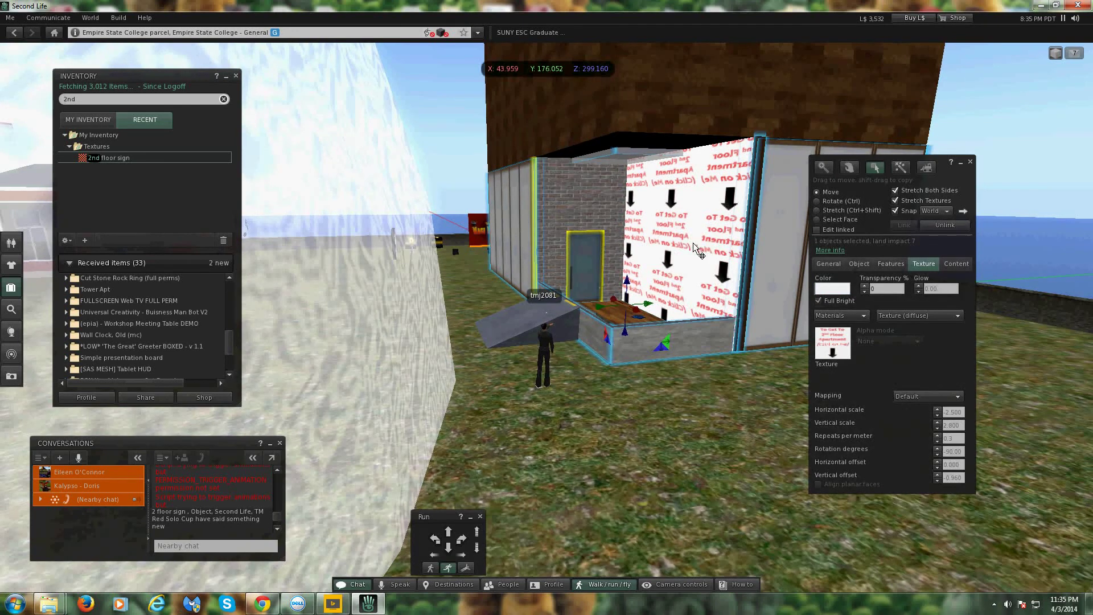
pyautogui.click(236, 75)
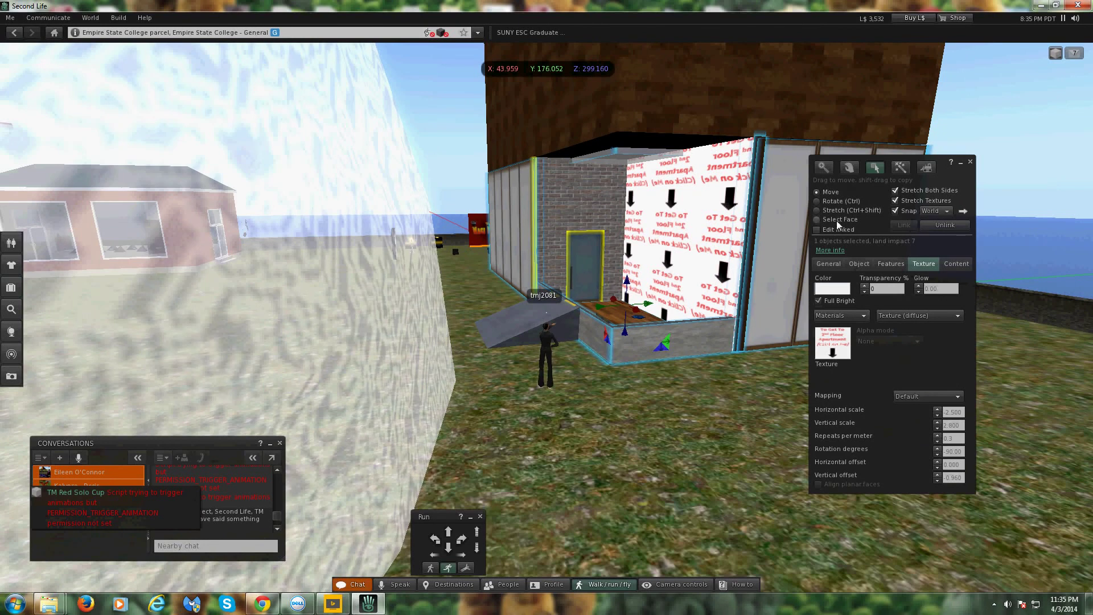
# - Enable Select Face and pick the brick wall and sign poster faces
pyautogui.click(836, 219)
pyautogui.click(705, 232)
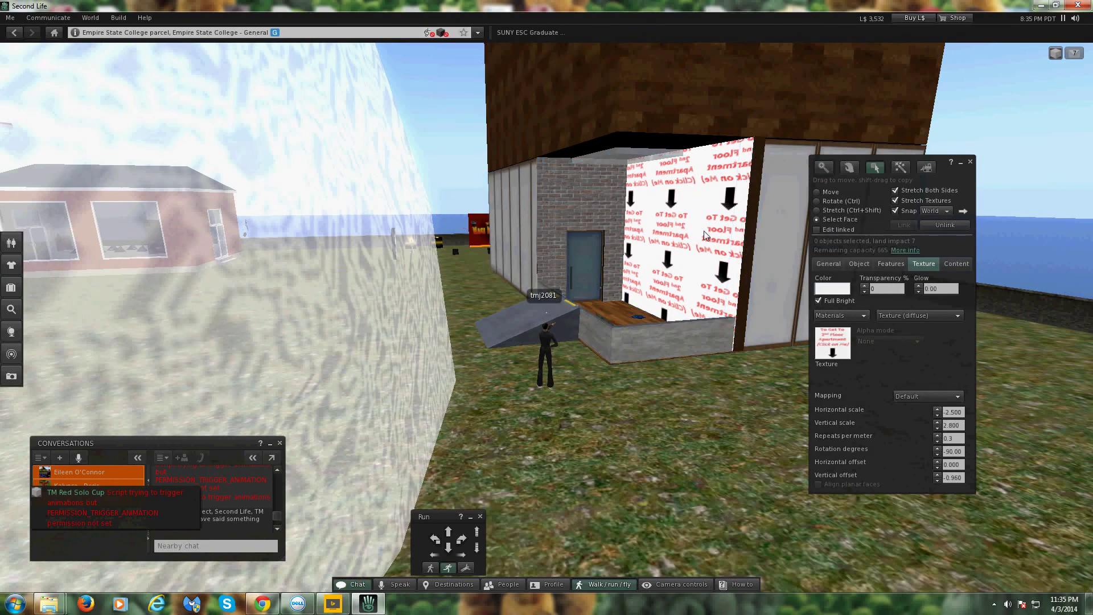
pyautogui.click(588, 218)
pyautogui.rightClick(589, 221)
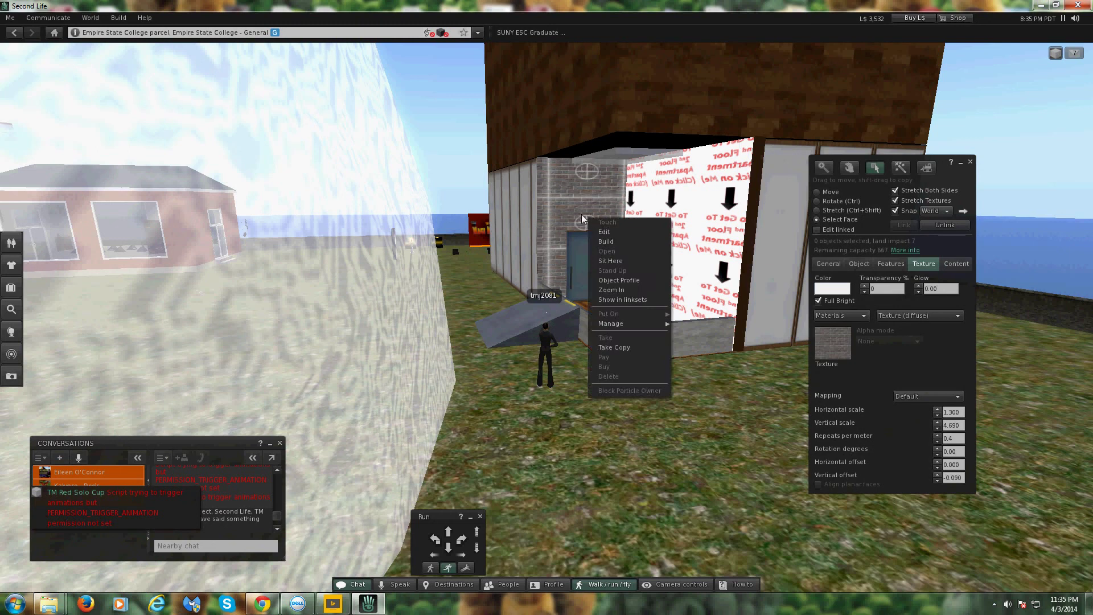
pyautogui.click(658, 216)
pyautogui.click(681, 216)
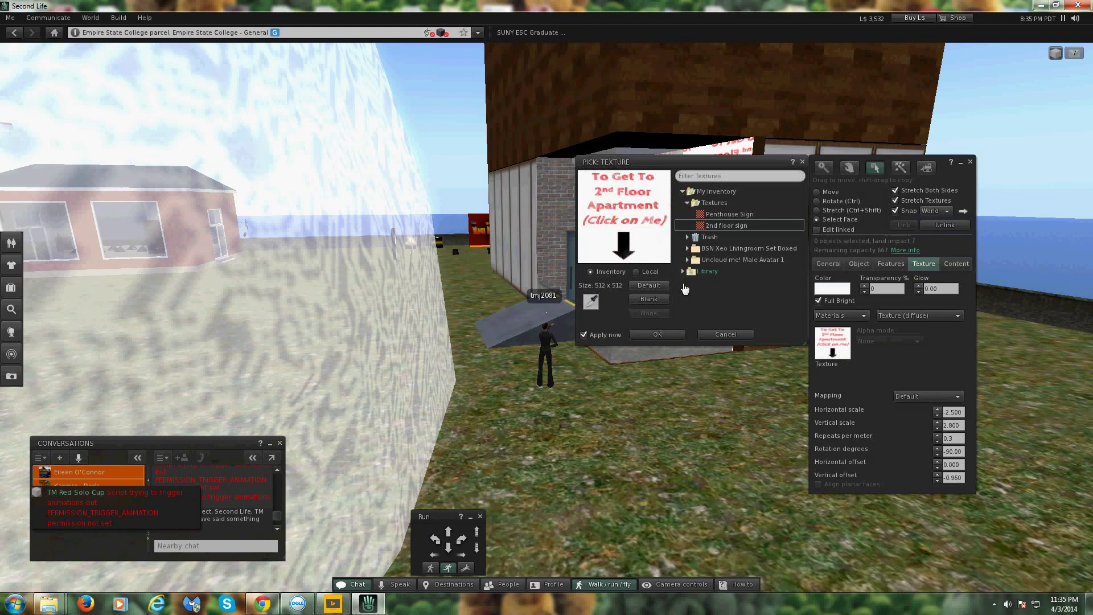
# - Browse to the Library's Textures > Buildings folder in the texture picker
pyautogui.doubleClick(715, 204)
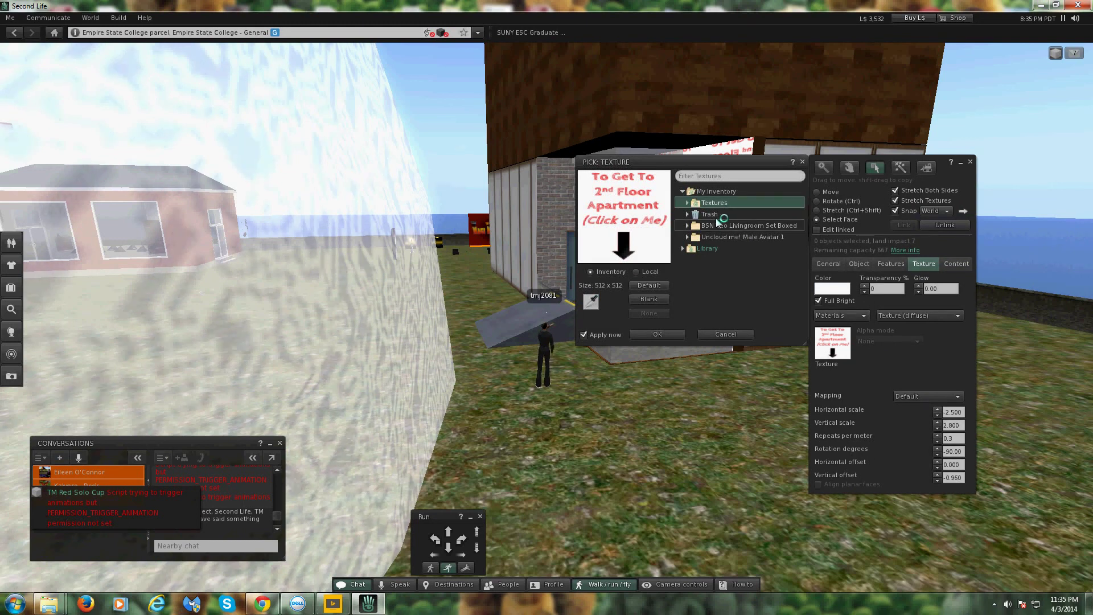
pyautogui.doubleClick(712, 208)
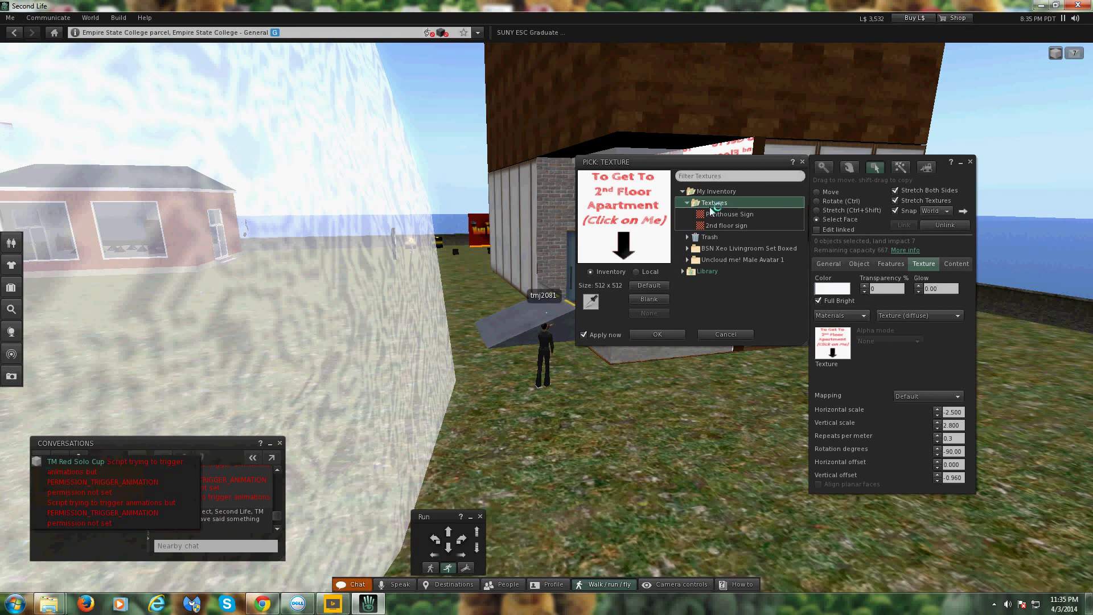
pyautogui.doubleClick(712, 205)
pyautogui.doubleClick(711, 249)
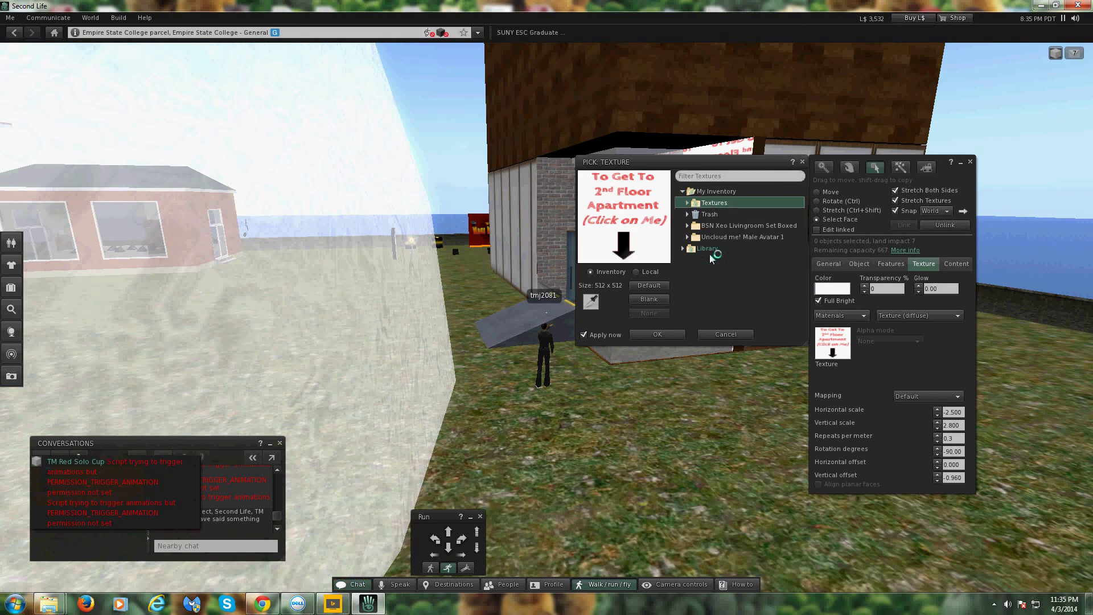
pyautogui.doubleClick(709, 271)
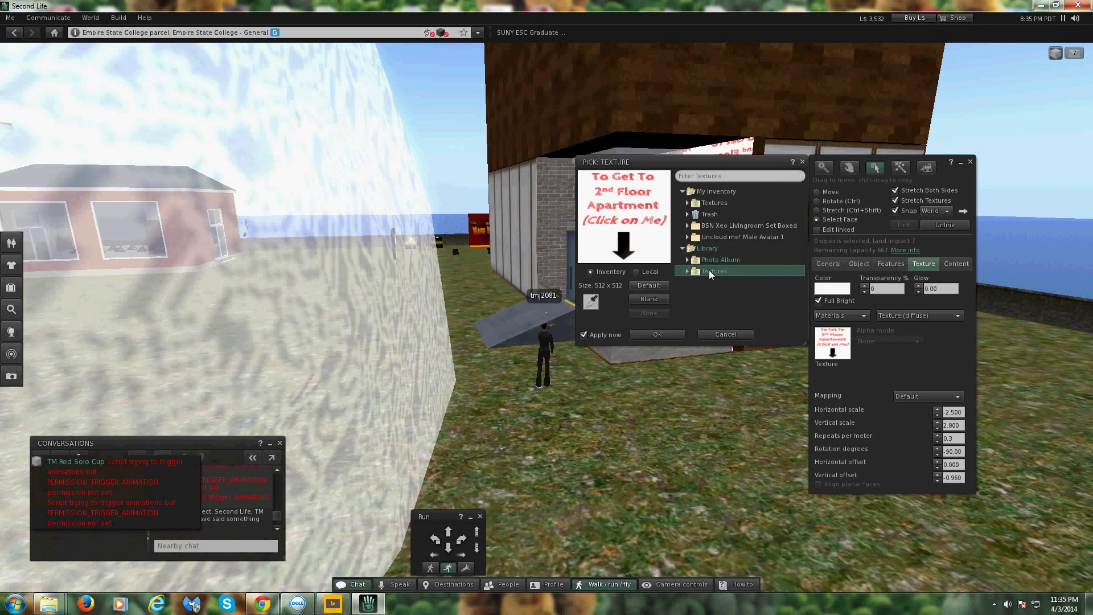
pyautogui.scroll(-2, 802, 240)
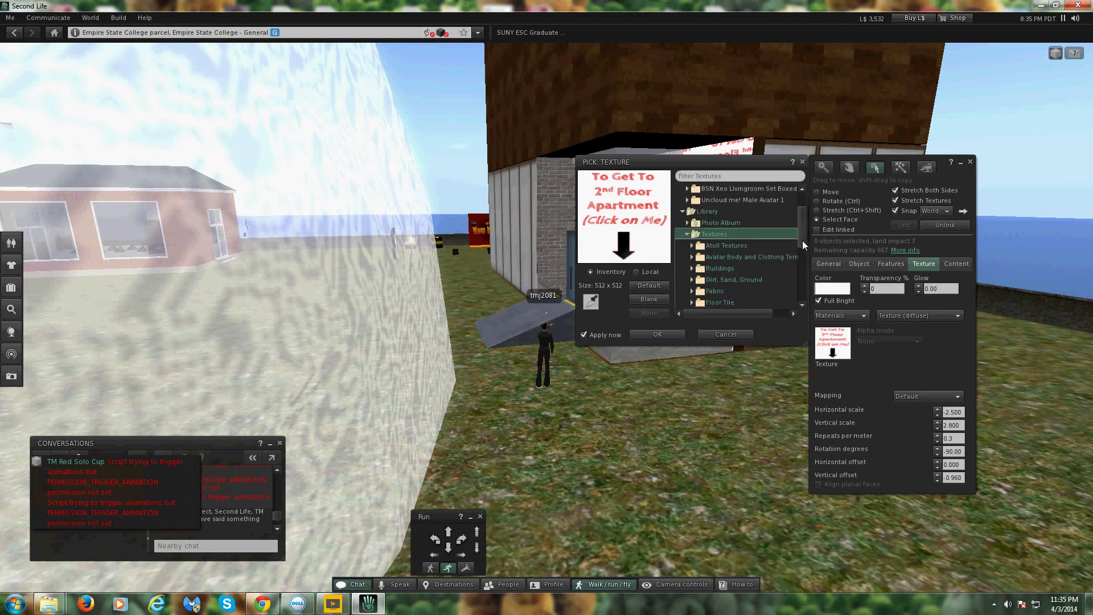
pyautogui.doubleClick(736, 255)
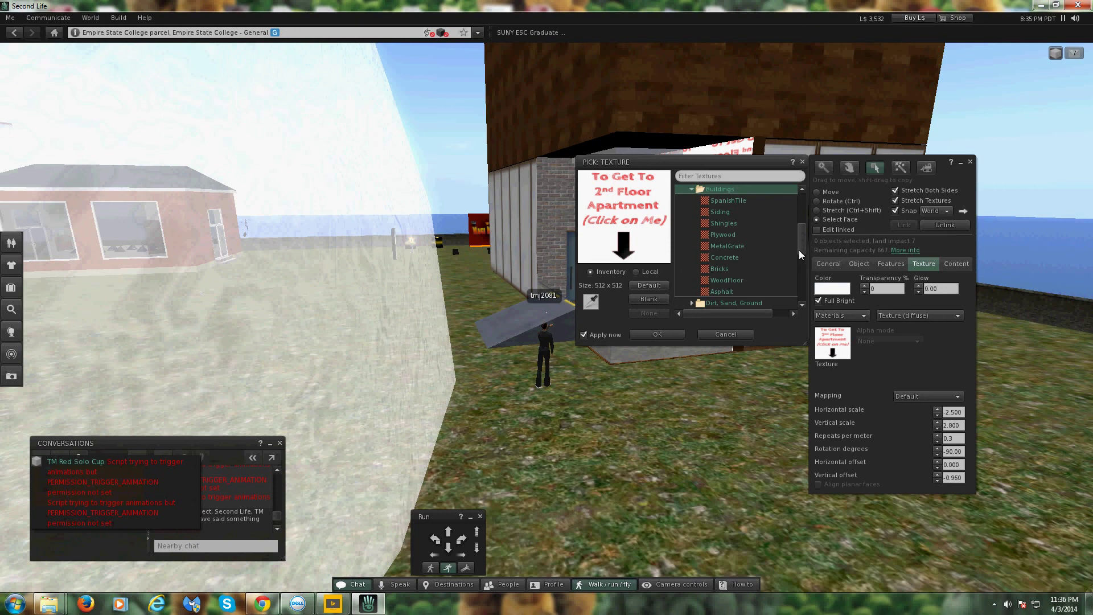
pyautogui.moveTo(800, 234); pyautogui.dragTo(799, 251)
# - Preview the Concrete, WoodFloor and Asphalt textures on the face
pyautogui.click(751, 253)
pyautogui.scroll(-1, 751, 252)
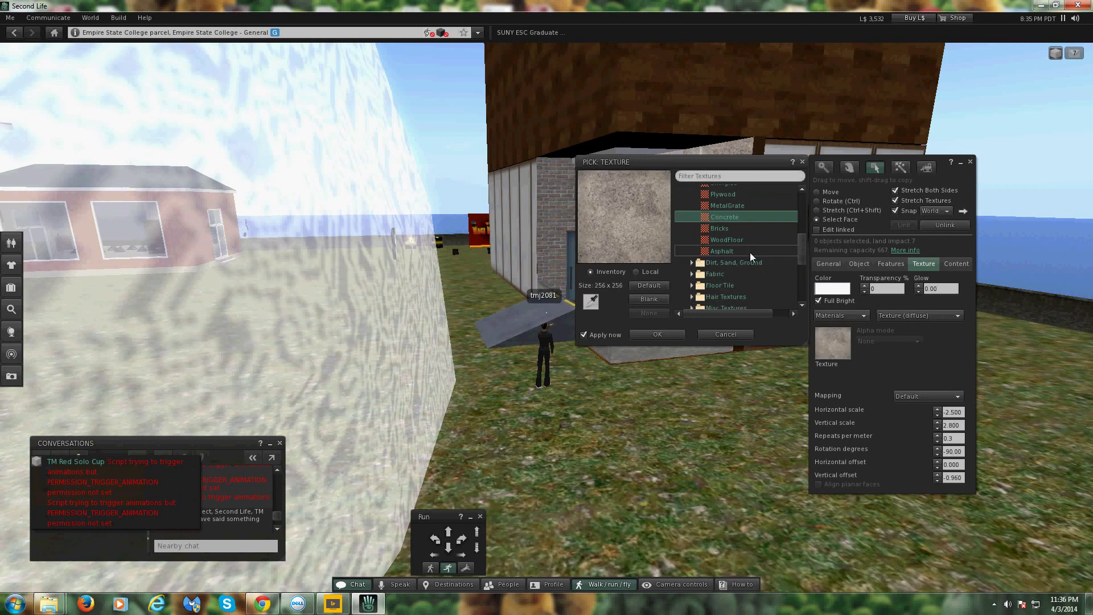
pyautogui.click(737, 240)
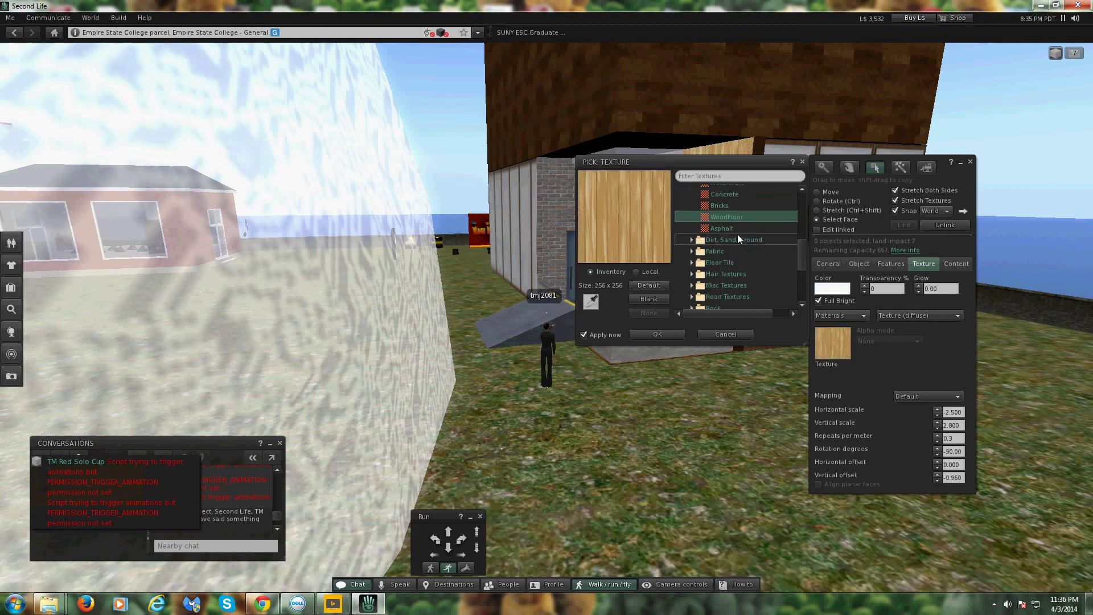
pyautogui.scroll(-1, 738, 234)
pyautogui.click(737, 229)
pyautogui.scroll(-1, 743, 233)
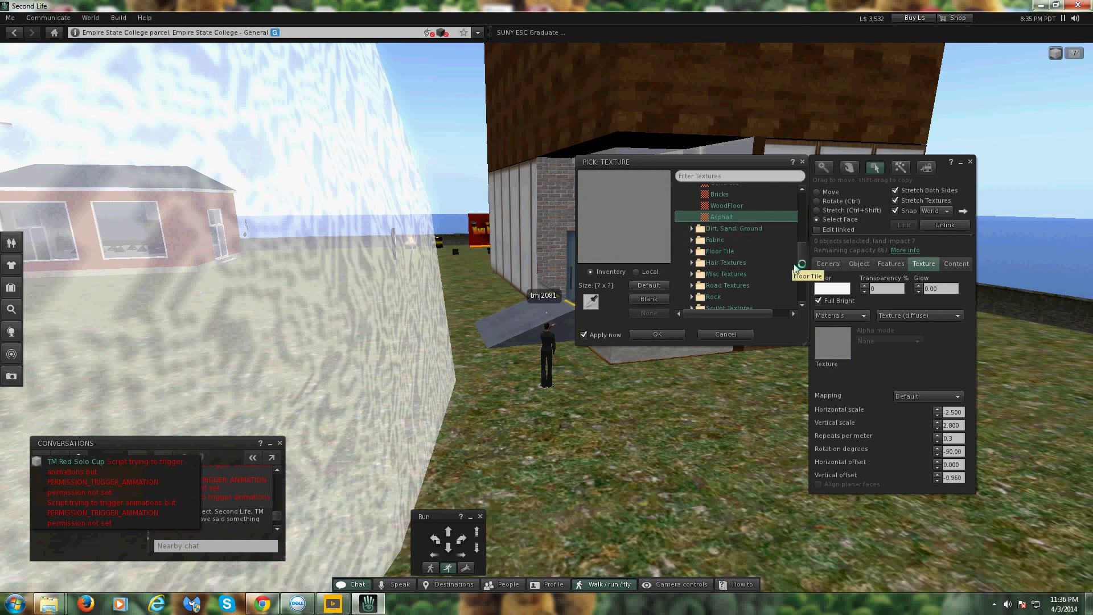
pyautogui.moveTo(800, 261); pyautogui.dragTo(802, 278)
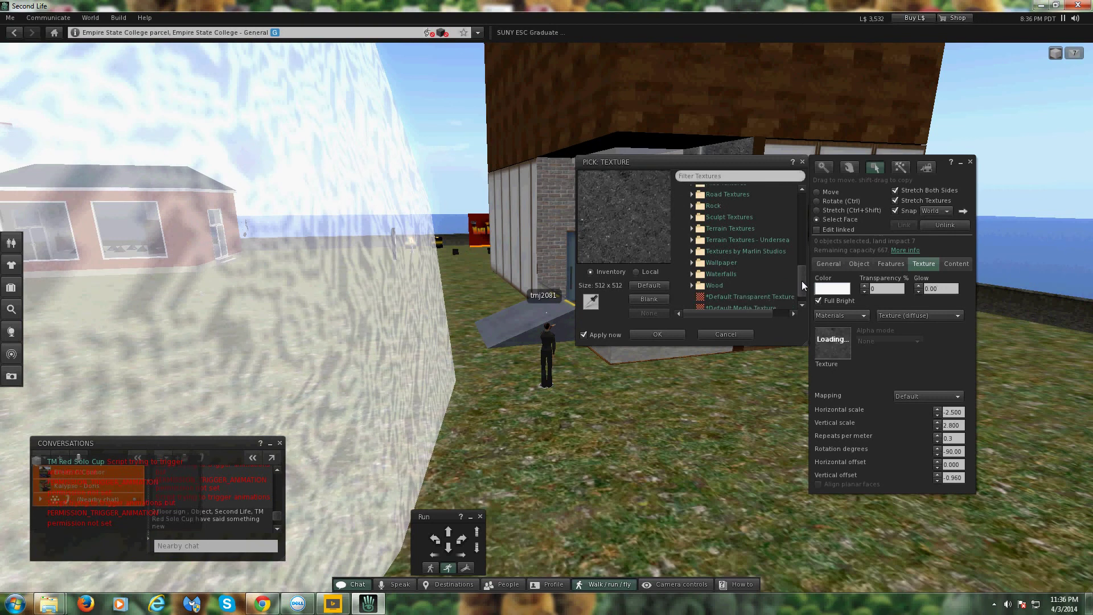
pyautogui.click(737, 296)
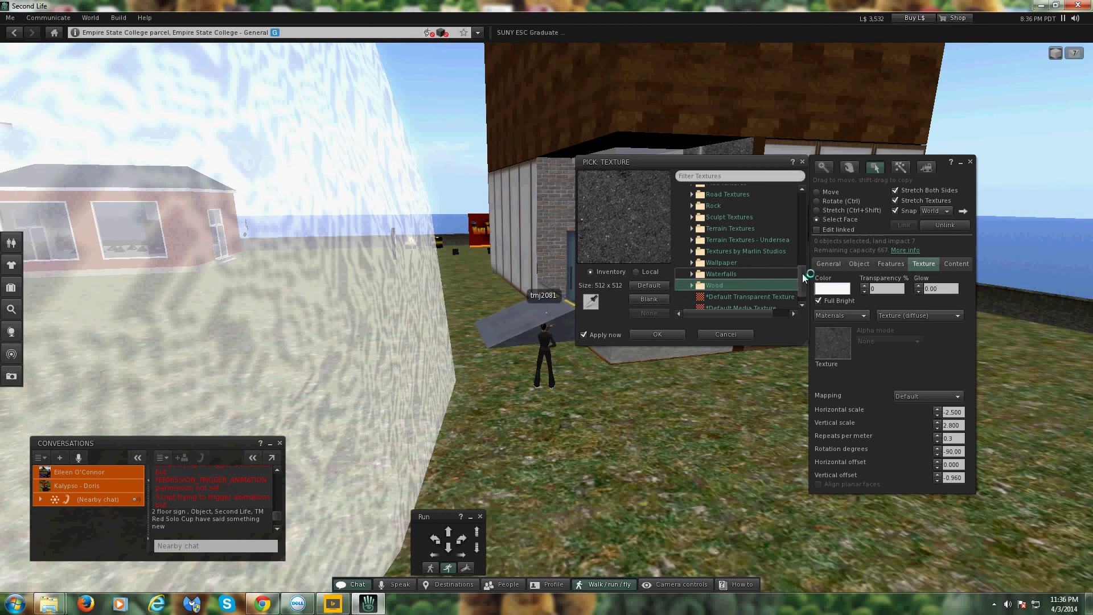
pyautogui.moveTo(805, 276); pyautogui.dragTo(807, 264)
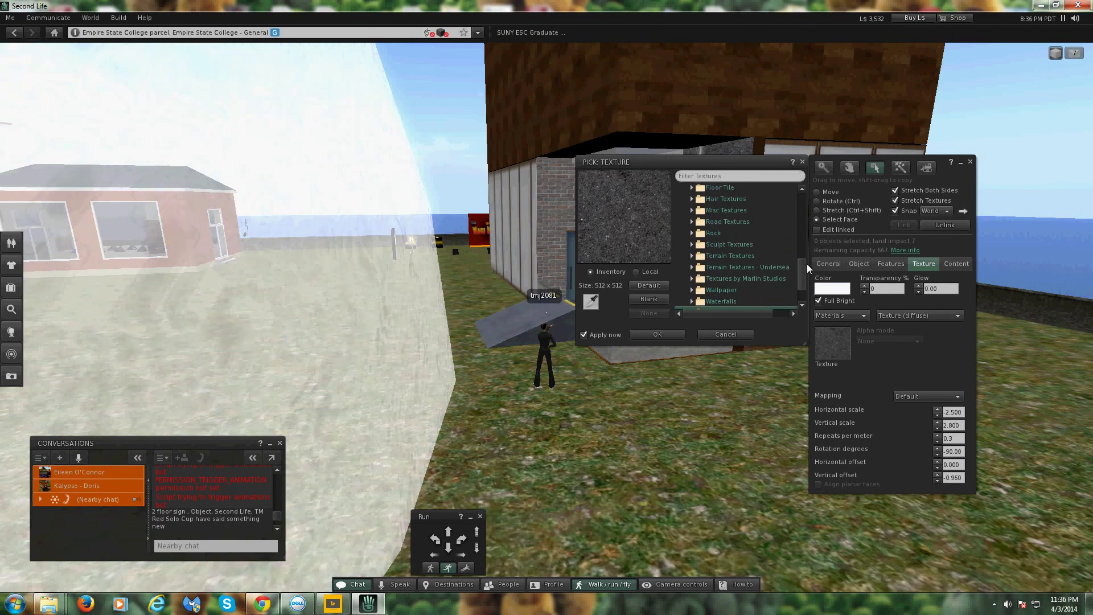
# - Look through the Rock and Road Textures folders, then apply Bricks to the wall
pyautogui.doubleClick(748, 233)
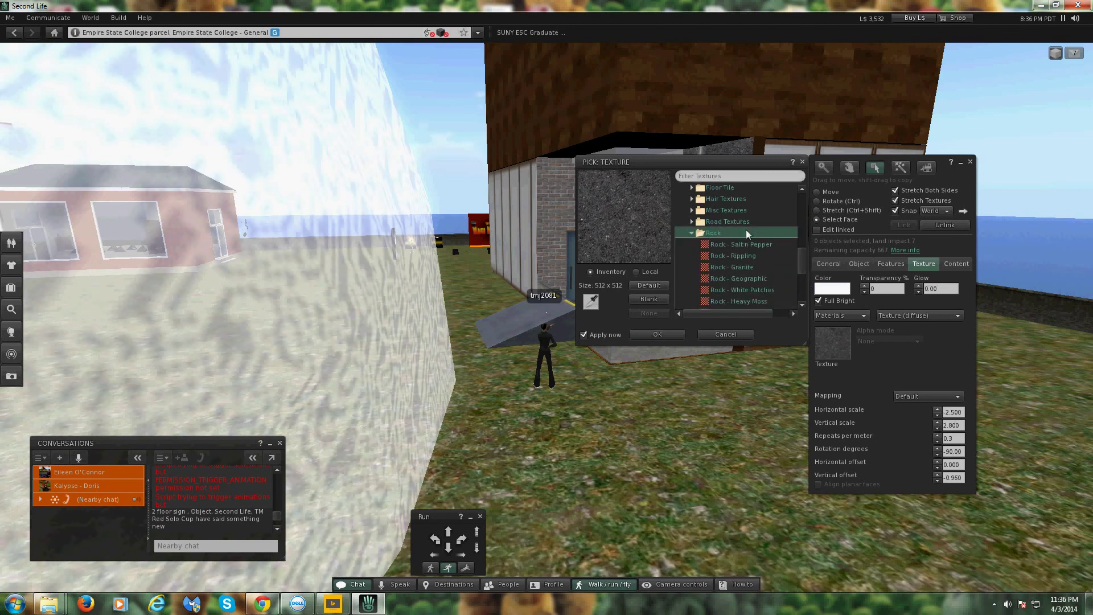
pyautogui.doubleClick(746, 231)
pyautogui.doubleClick(746, 222)
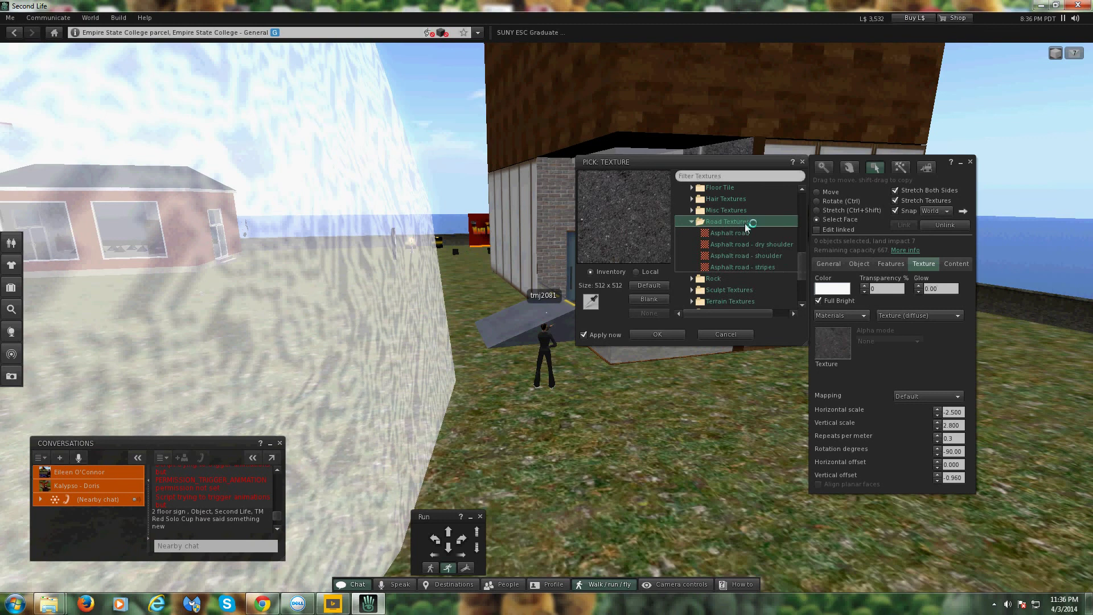
pyautogui.doubleClick(746, 225)
pyautogui.moveTo(802, 259); pyautogui.dragTo(799, 239)
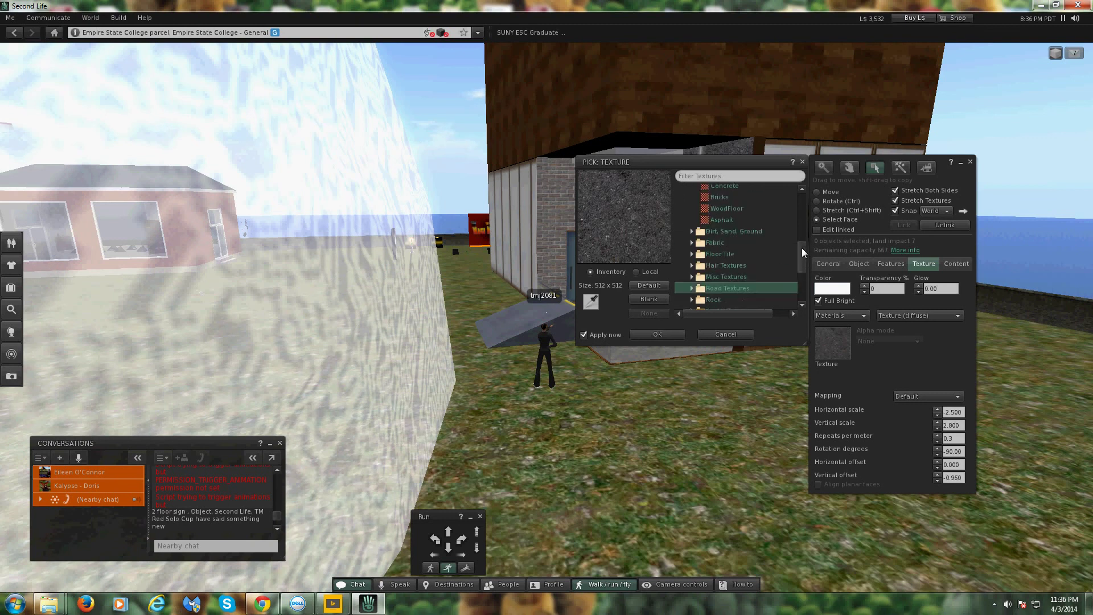
pyautogui.scroll(-1, 799, 238)
pyautogui.click(722, 217)
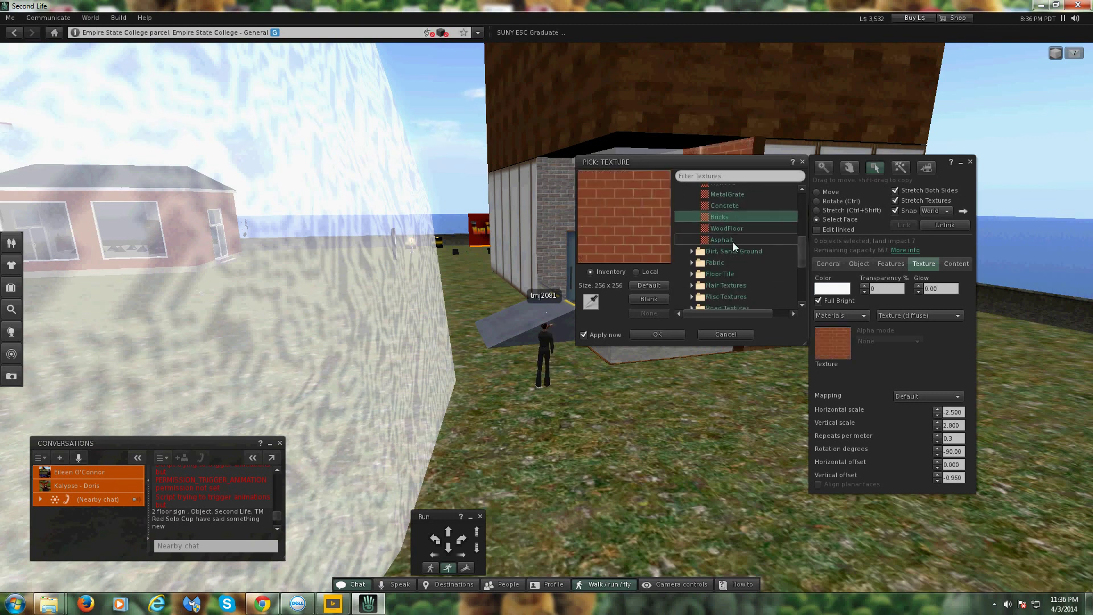
pyautogui.click(655, 335)
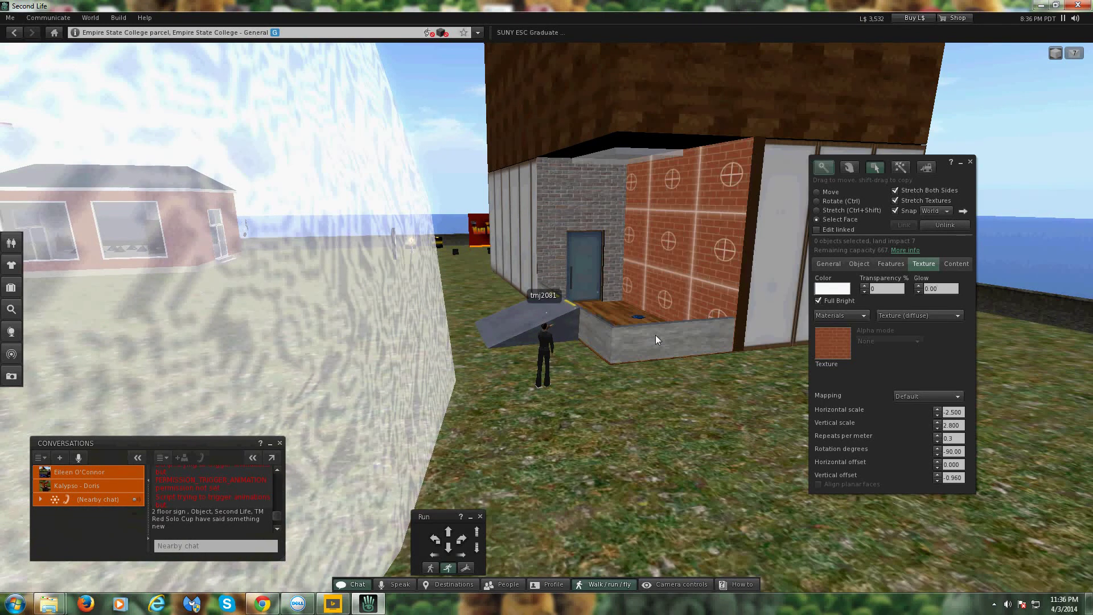
pyautogui.click(709, 417)
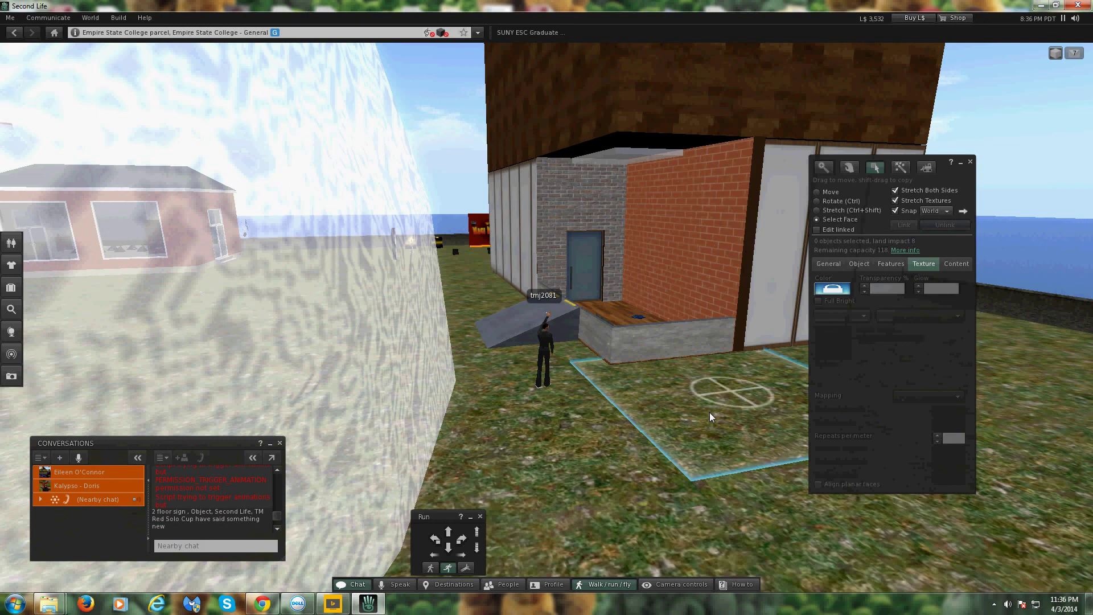
pyautogui.rightClick(678, 264)
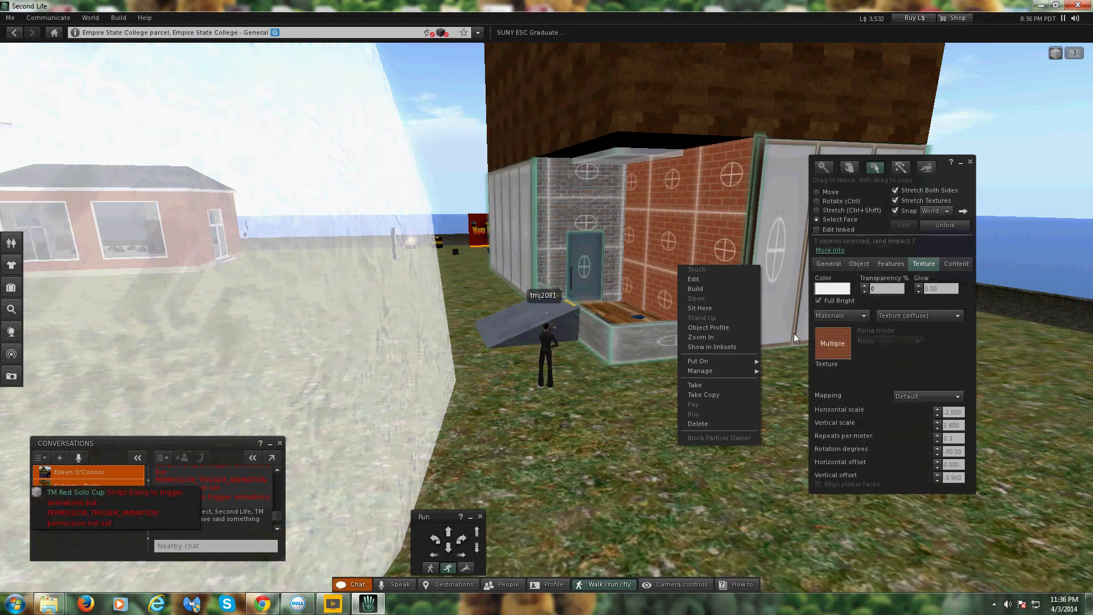
pyautogui.click(843, 346)
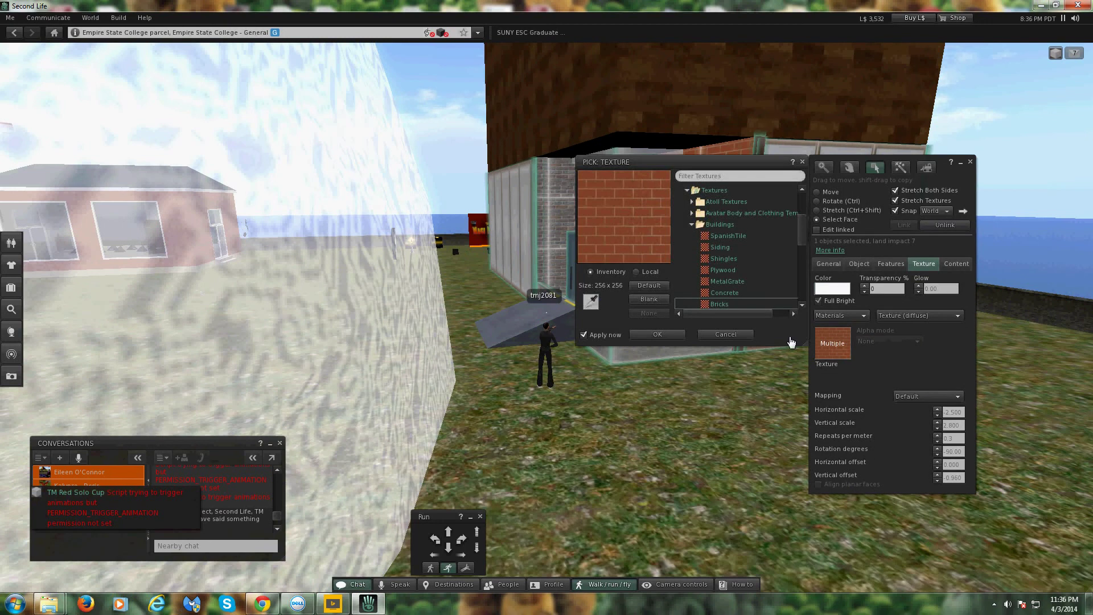
pyautogui.click(589, 303)
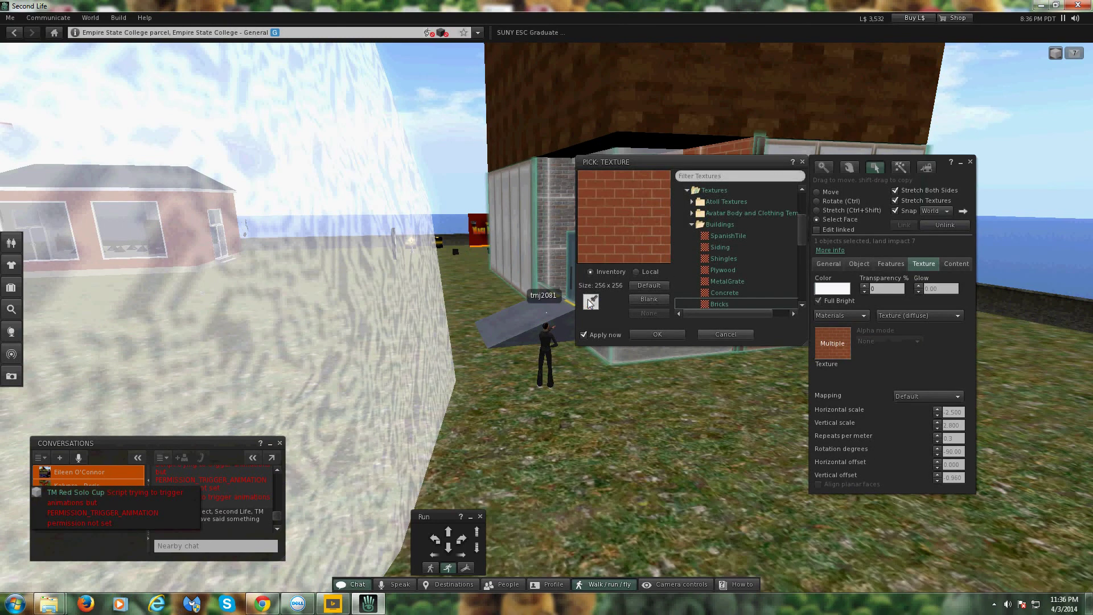
pyautogui.click(720, 334)
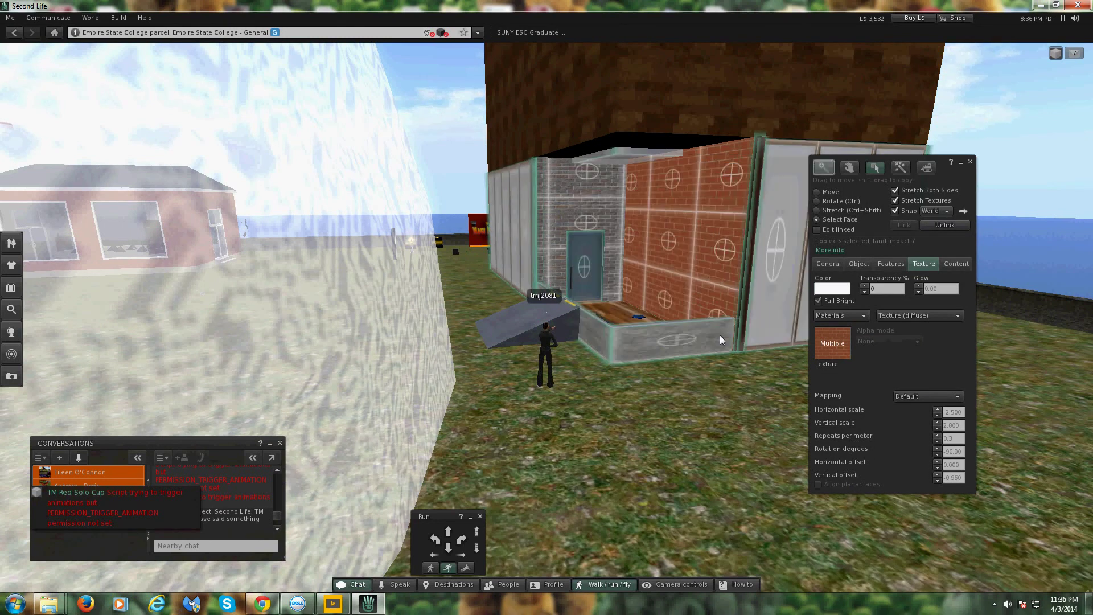
pyautogui.rightClick(703, 266)
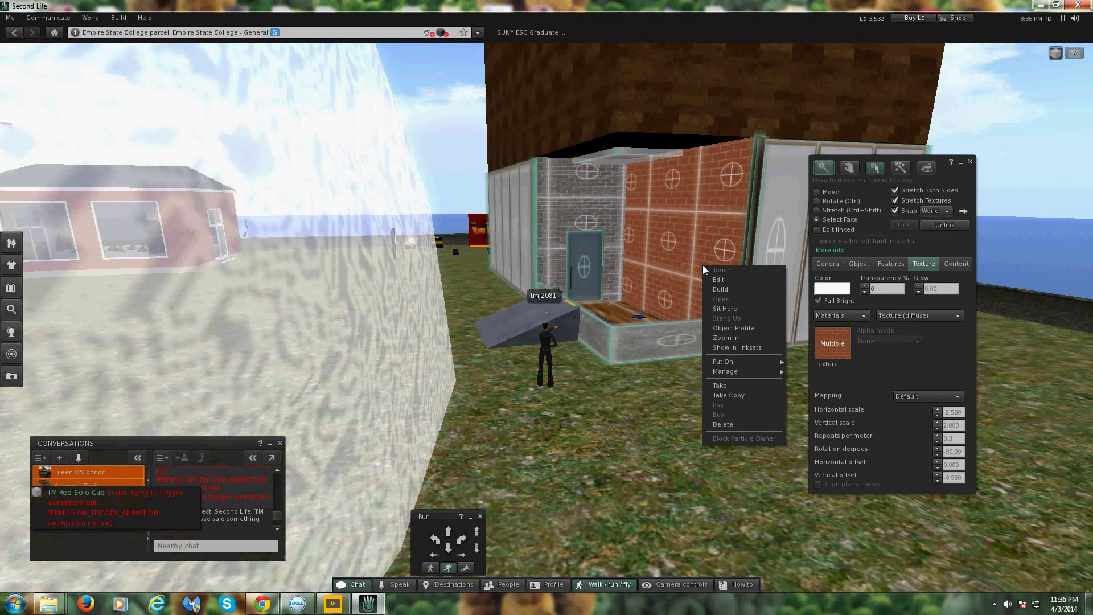
# - Tint the faces medium grey, then change the tint to light grey (191)
pyautogui.click(833, 291)
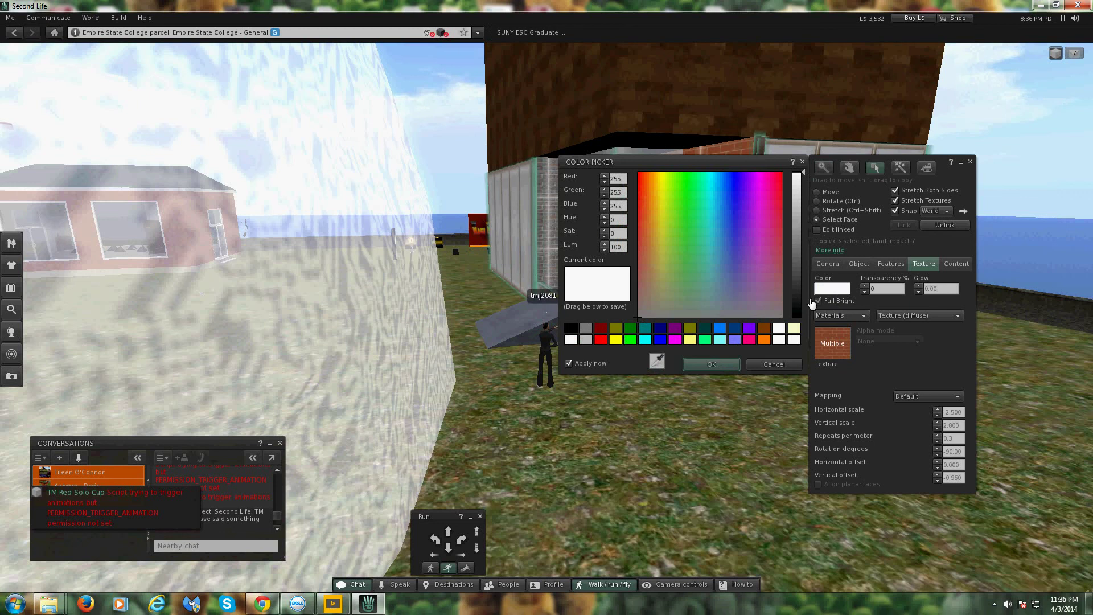
pyautogui.click(586, 328)
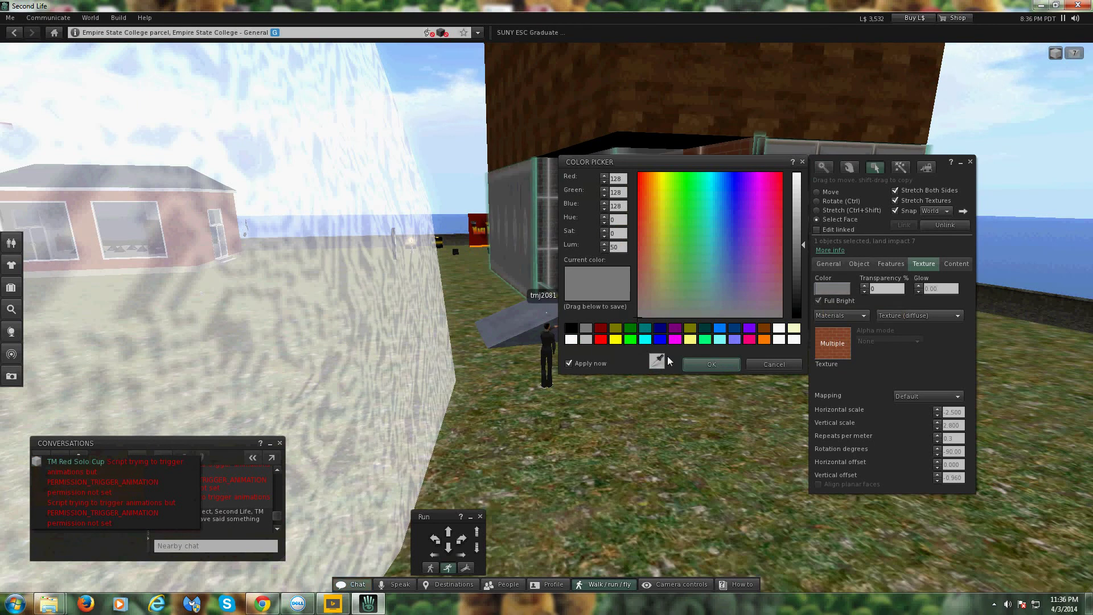
pyautogui.click(725, 363)
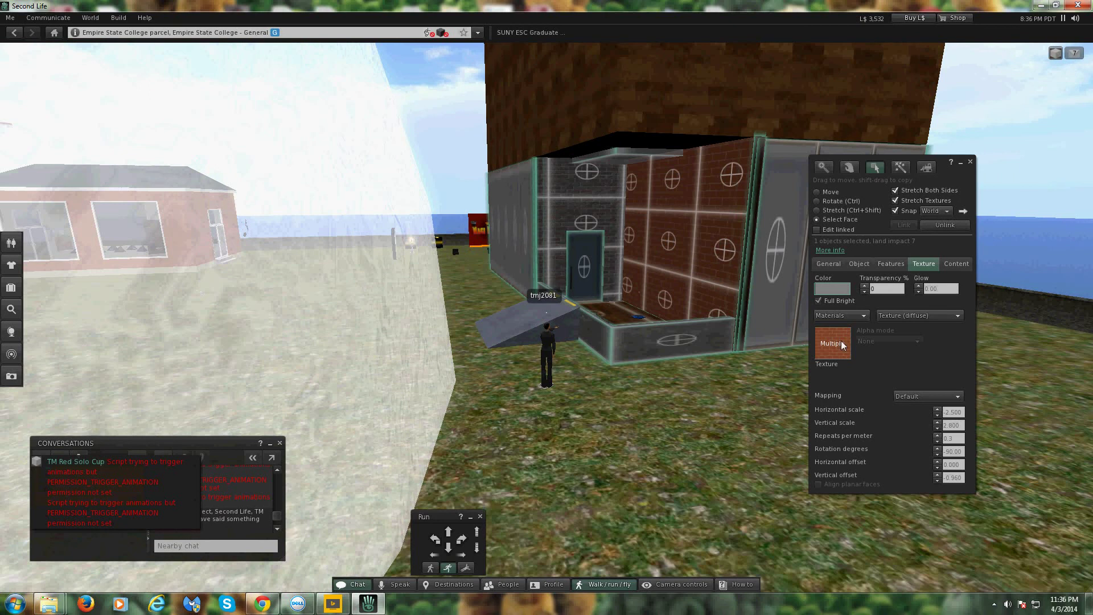
pyautogui.click(833, 289)
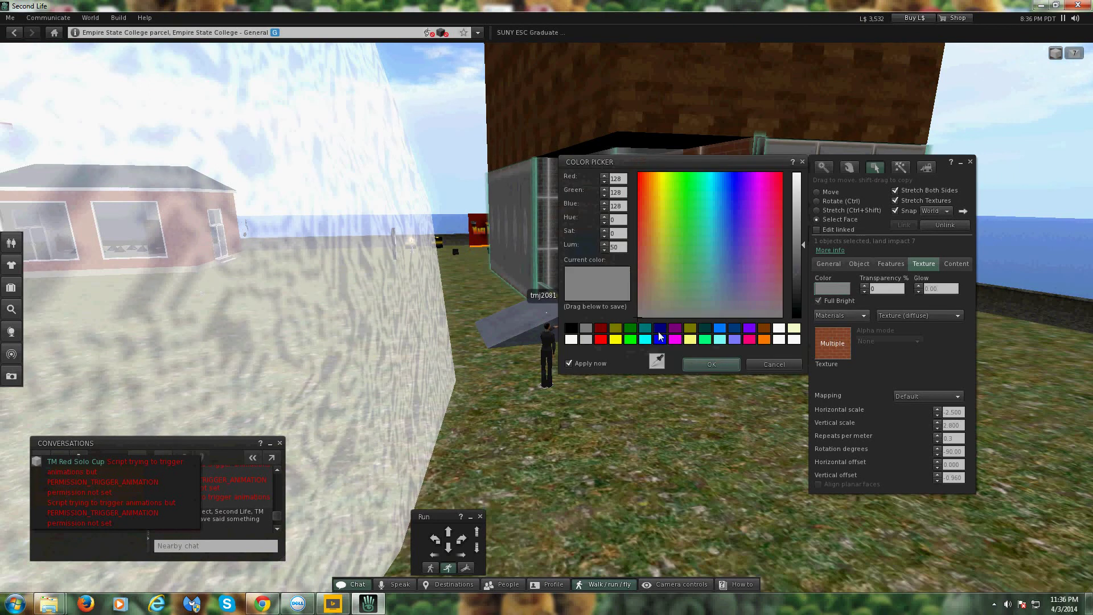
pyautogui.click(574, 342)
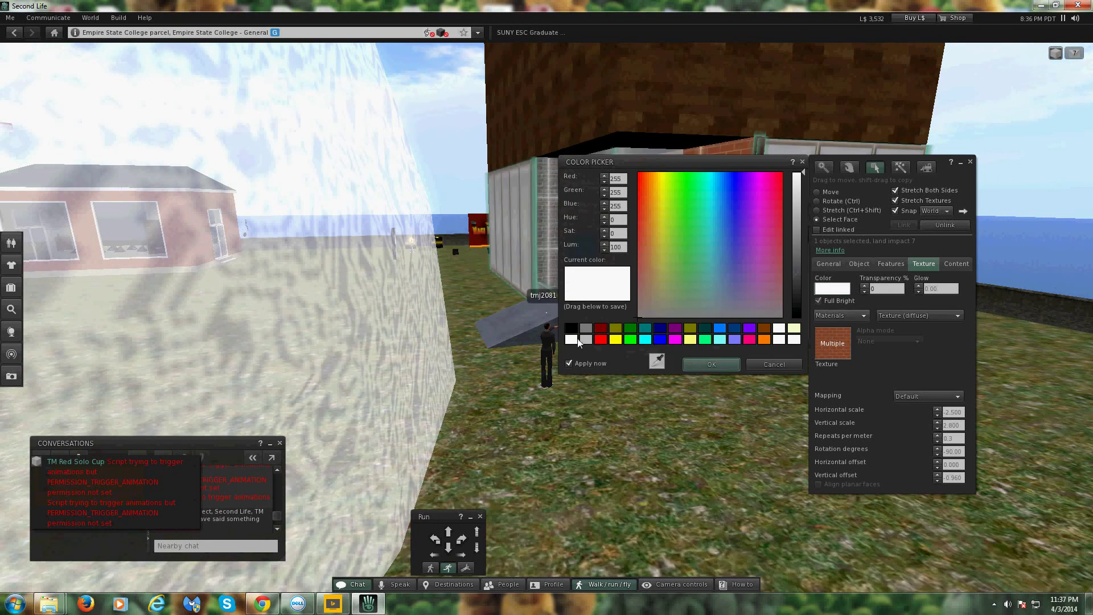
pyautogui.click(587, 341)
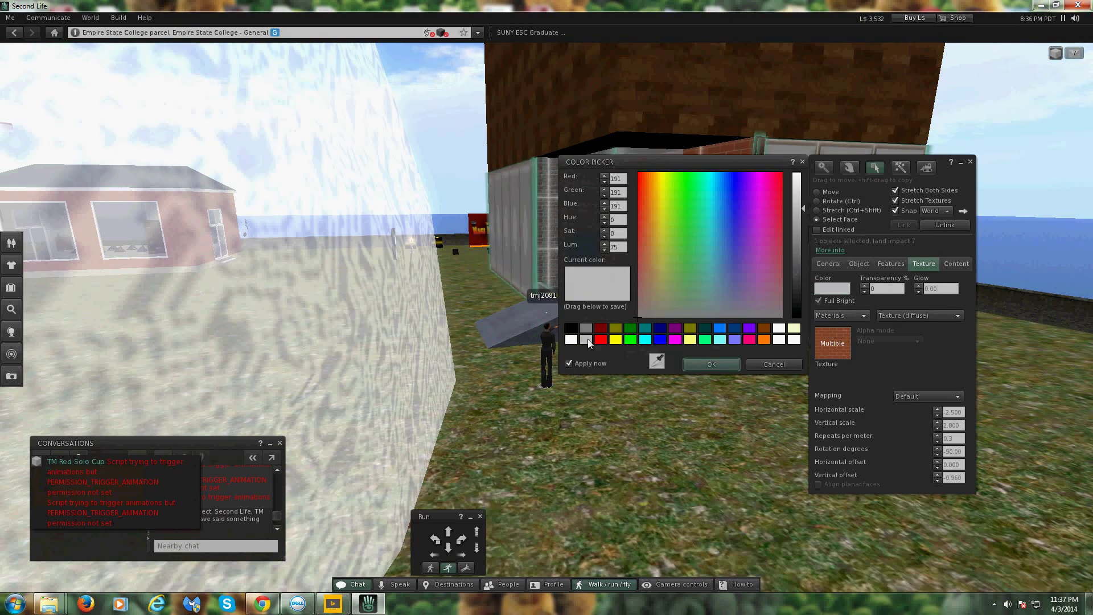
pyautogui.click(708, 368)
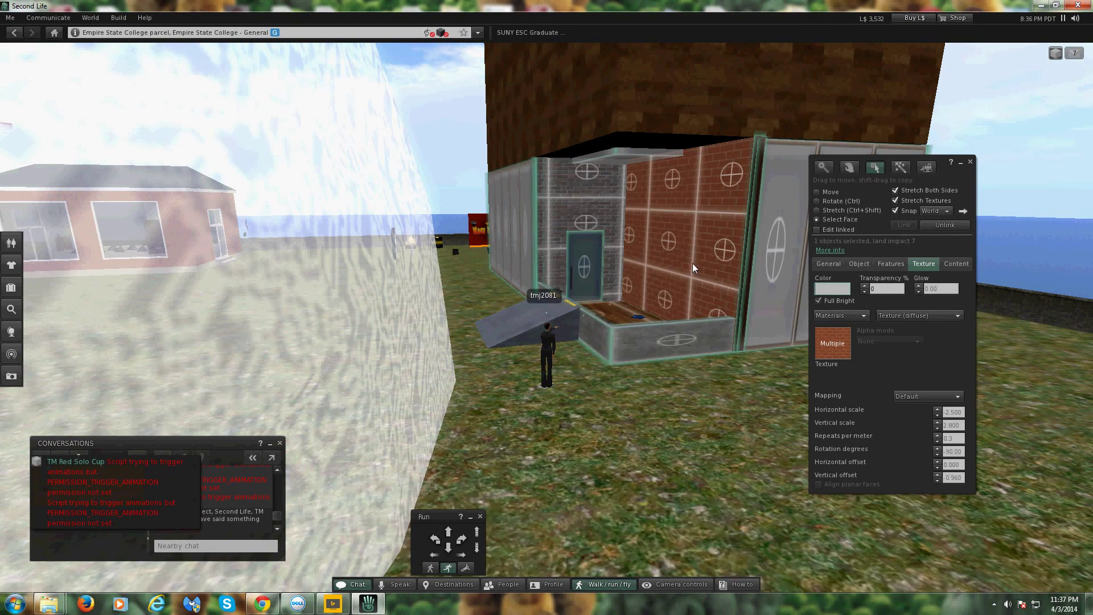
# - Clear the current selection and reselect the brick wall face
pyautogui.rightClick(693, 263)
pyautogui.click(717, 391)
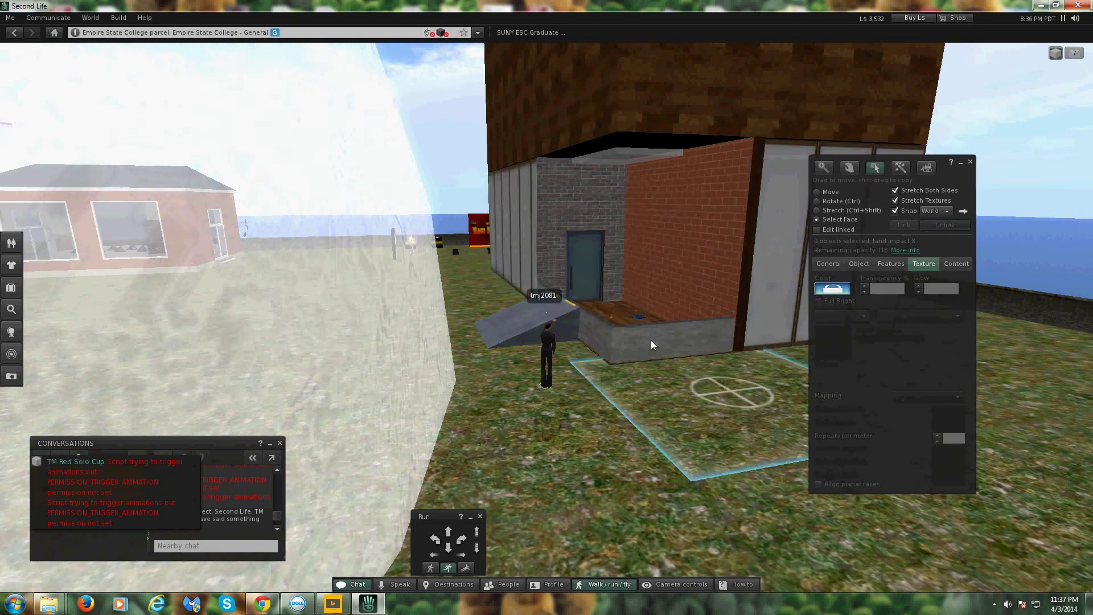
pyautogui.click(671, 290)
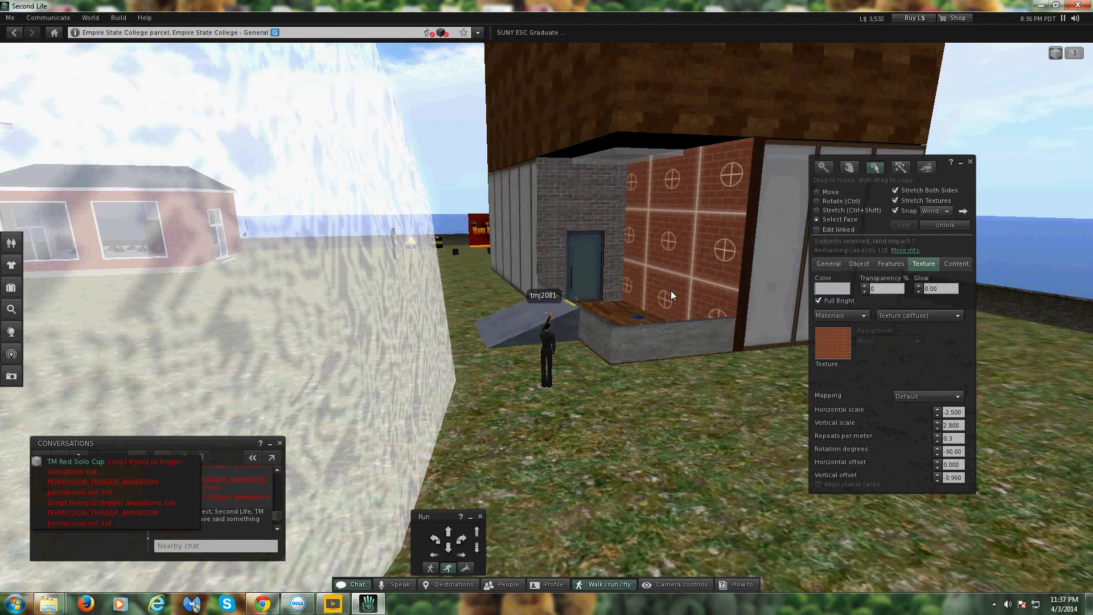
# - Keep the Bricks texture, try a spring green tint, then tint the wall grey (128)
pyautogui.click(842, 351)
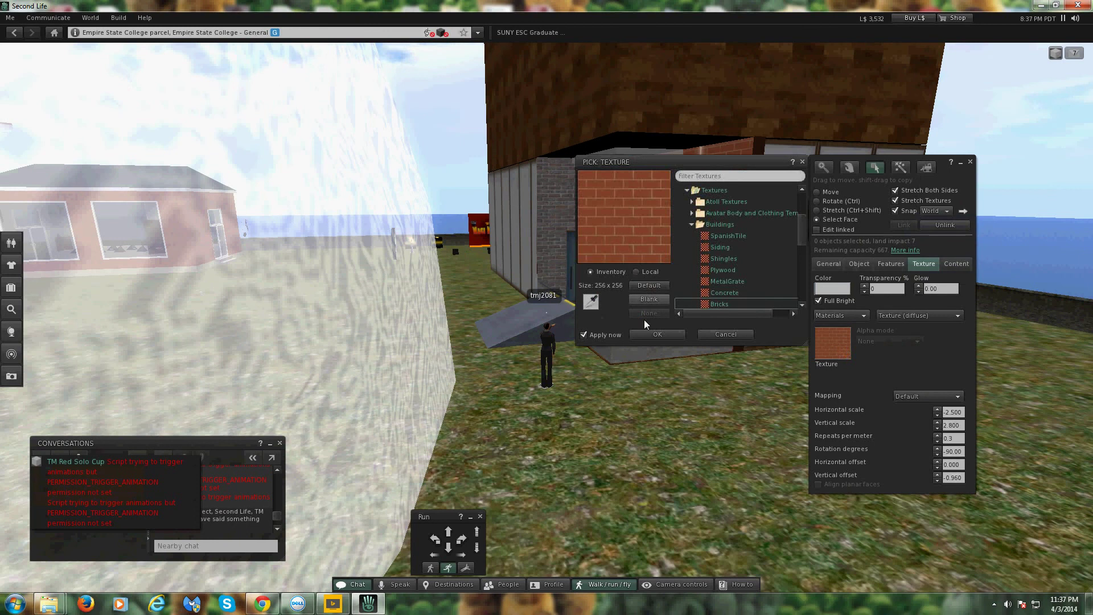
pyautogui.click(835, 246)
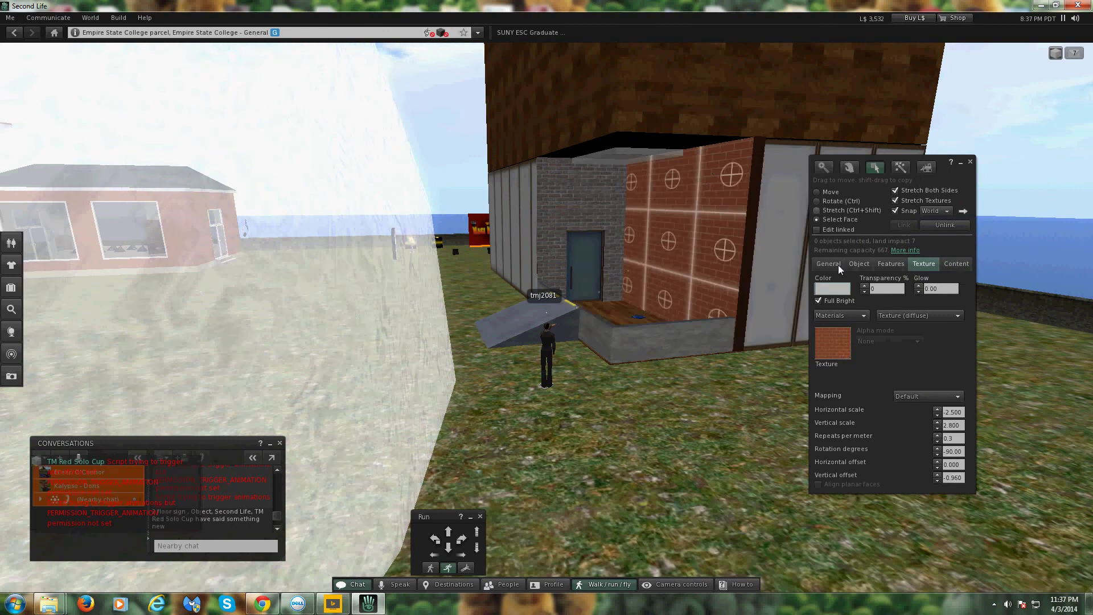
pyautogui.click(834, 292)
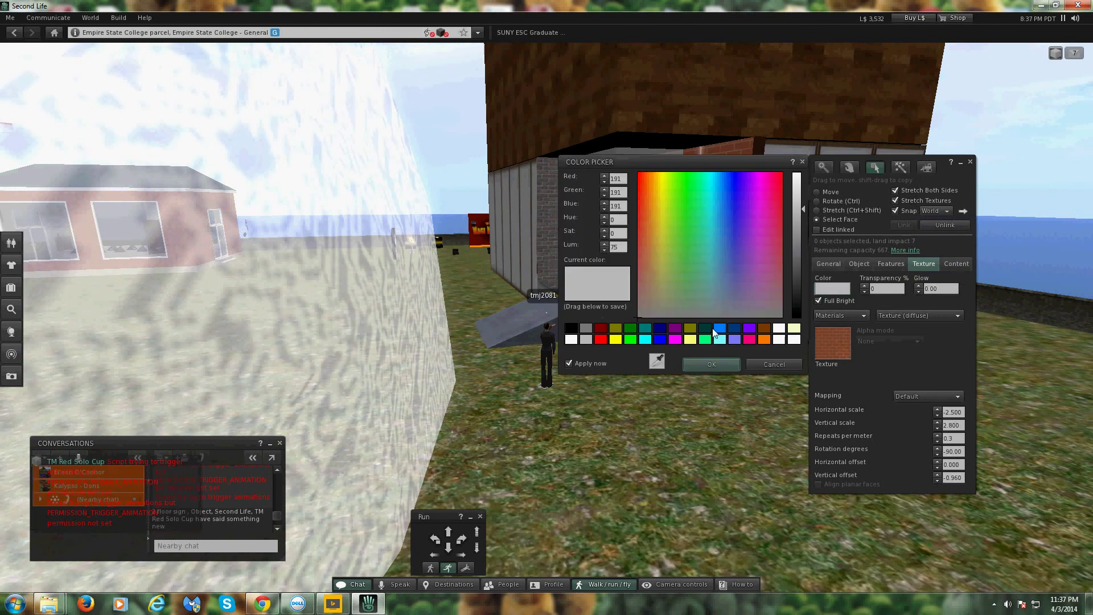
pyautogui.click(707, 329)
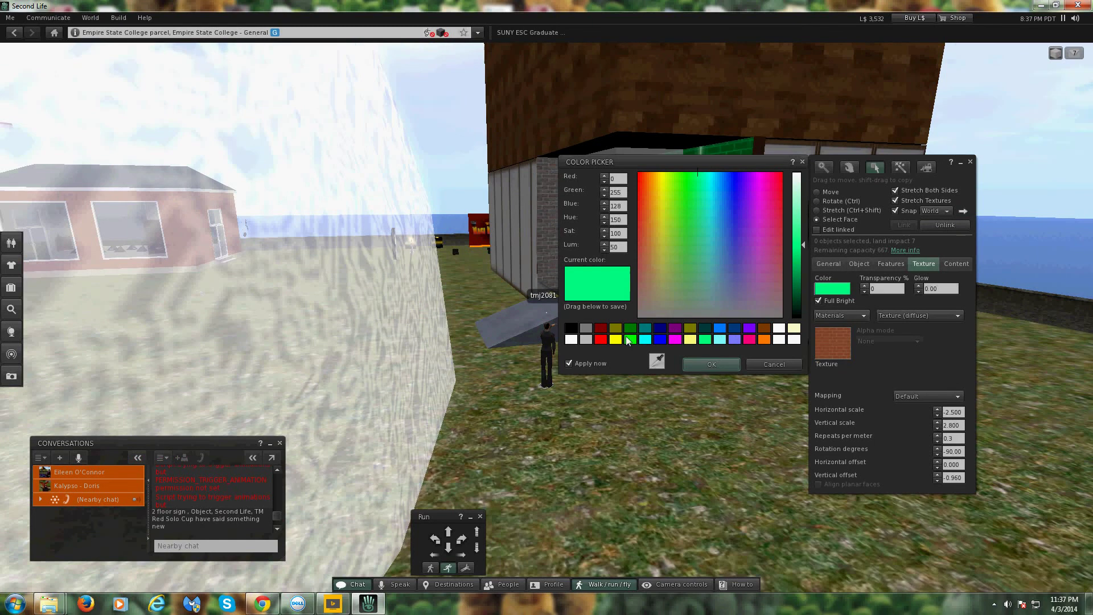
pyautogui.click(571, 328)
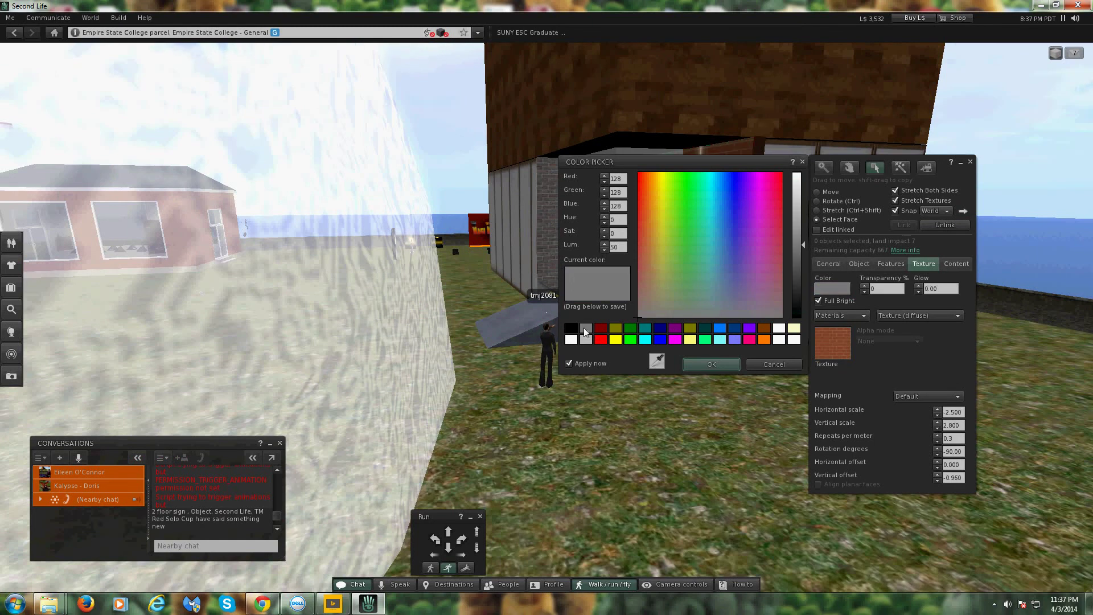